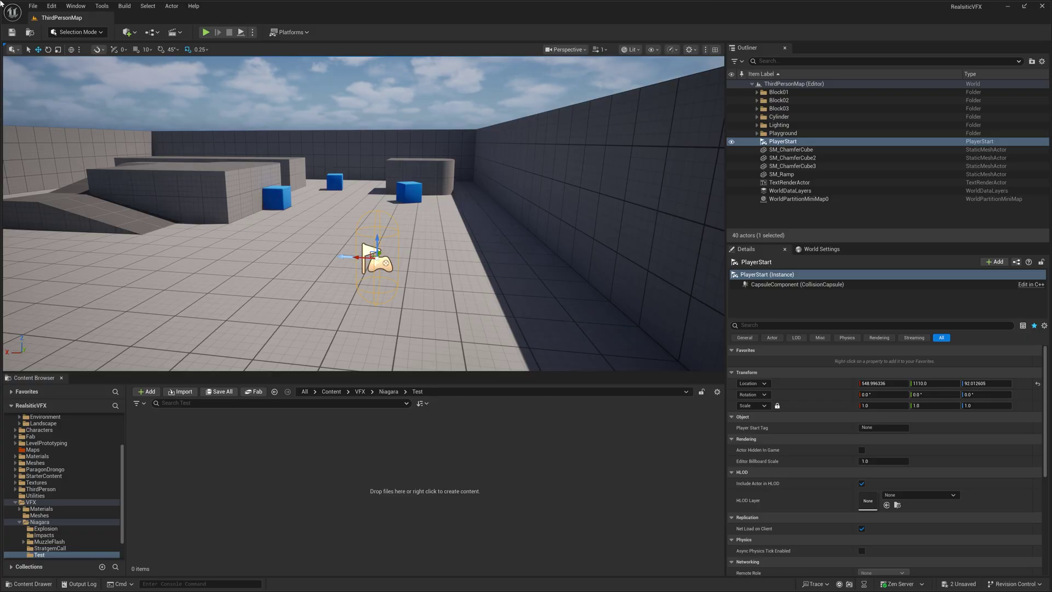
Save all pending content, including NS_Muzzle and the PlayerStart changes, with Save All
click(219, 391)
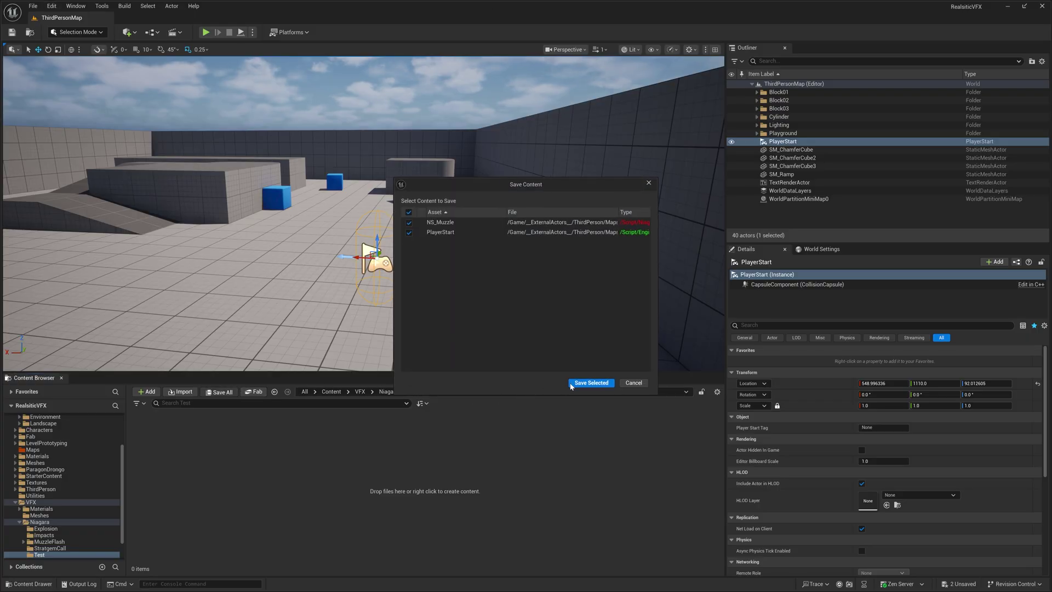
click(590, 383)
Create a CompletelyEmpty Niagara system named NS_FaceCamera in Test and open it
right_click(300, 440)
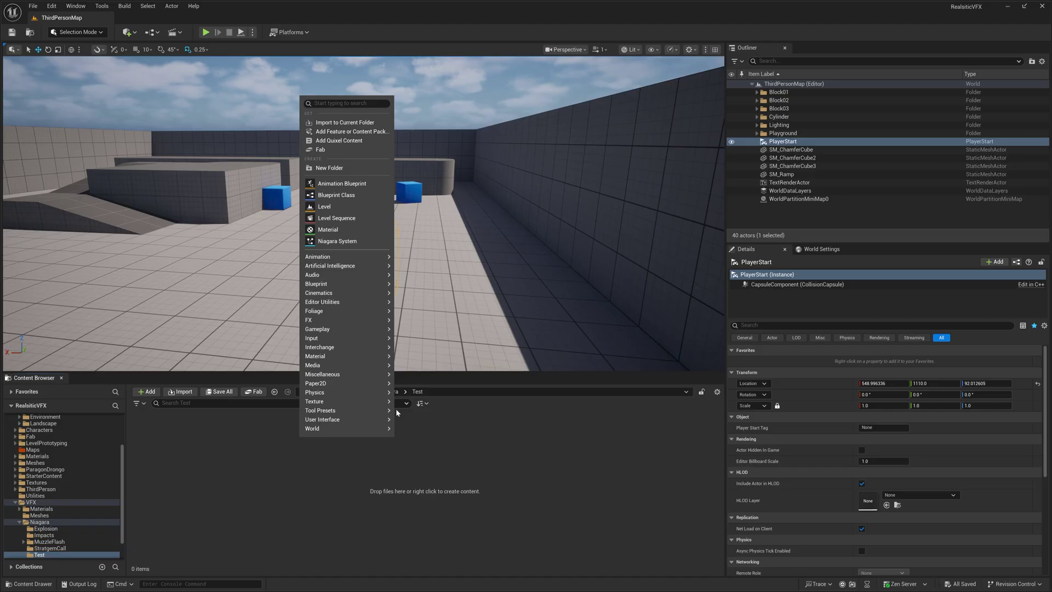
click(346, 239)
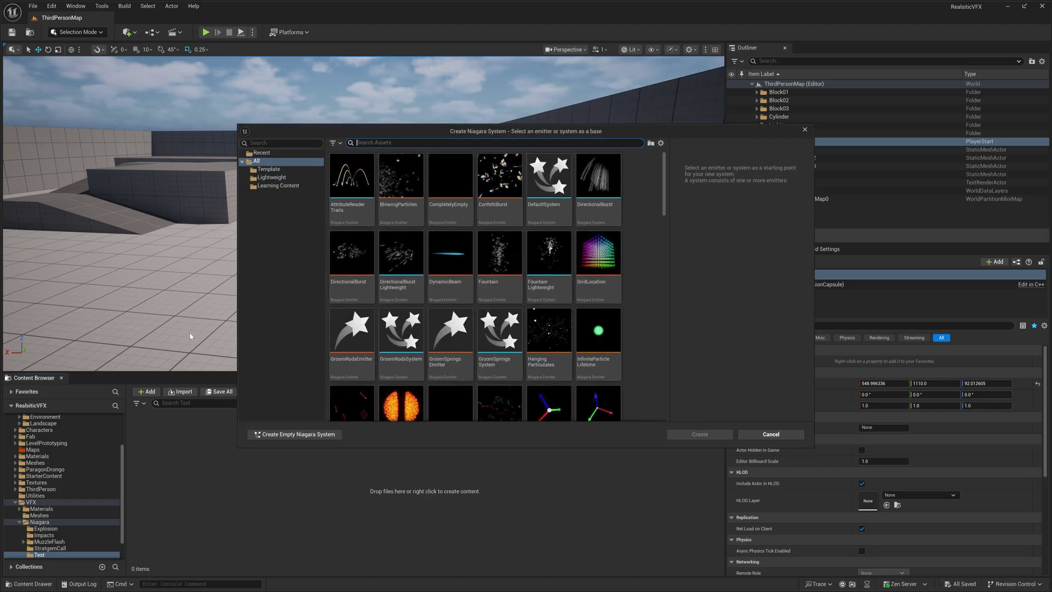
click(450, 181)
click(699, 433)
text(aceCamera)
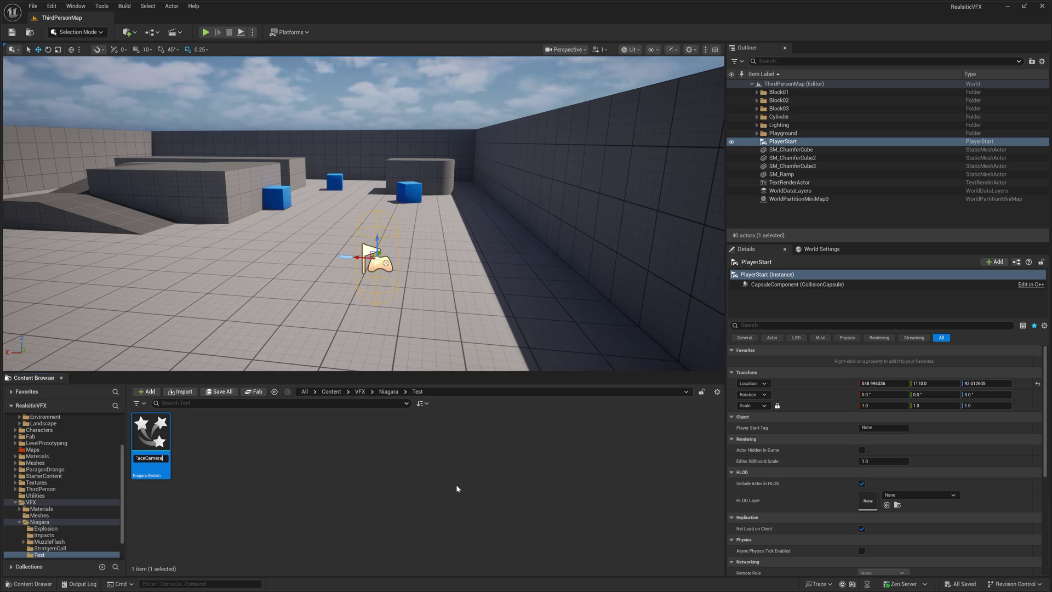
key(Return)
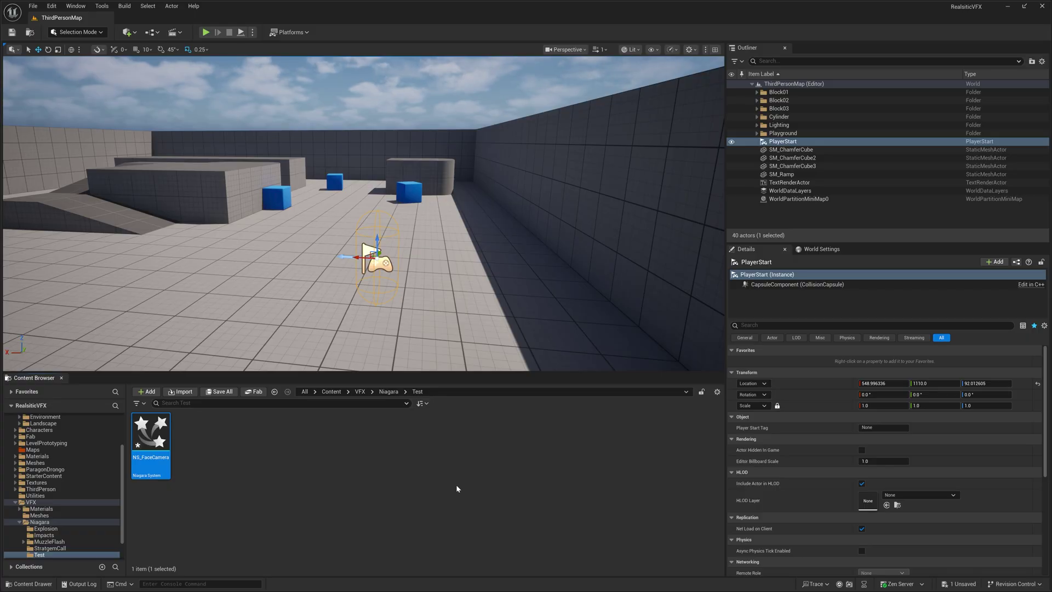
key(Return)
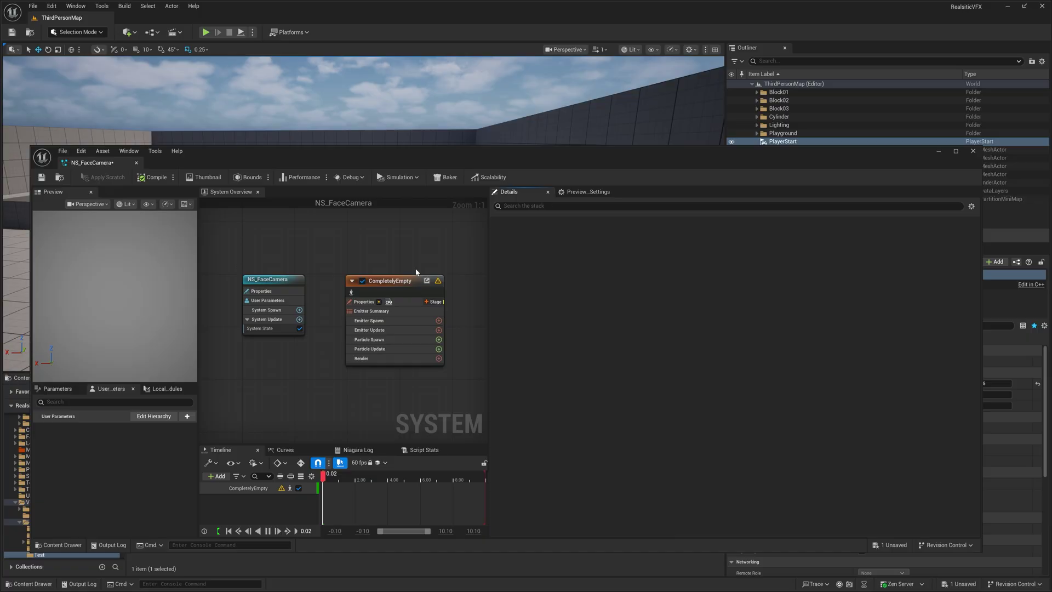
Dock the Niagara editor beside the level viewport and delete the CompletelyEmpty emitter node
mouse_move(91, 162)
mouse_down()
mouse_move(148, 18)
mouse_move(474, 308)
mouse_move(929, 452)
mouse_up()
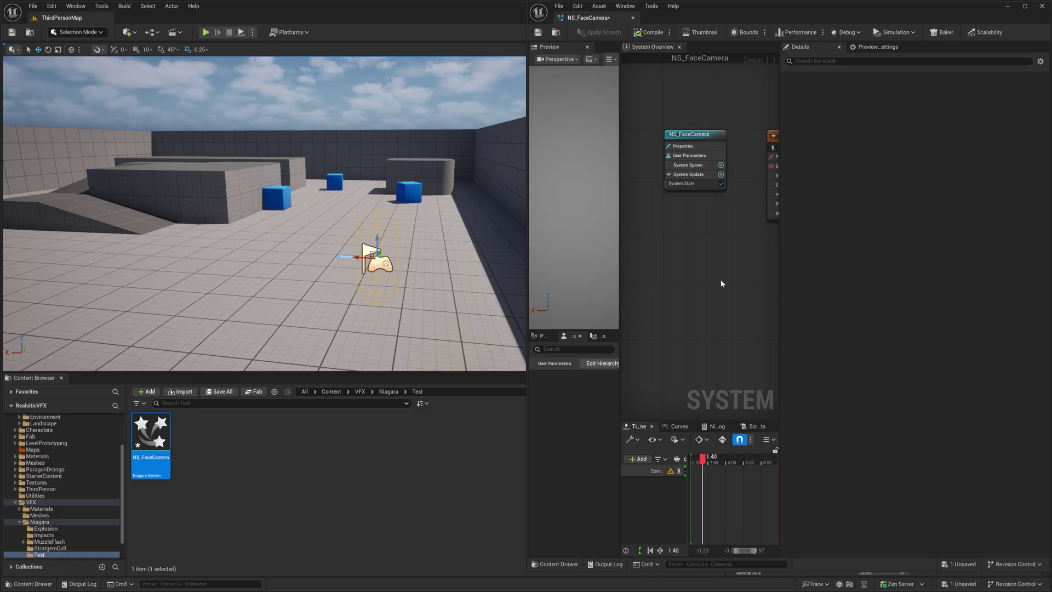
drag(715, 165, 713, 179)
drag(759, 130, 759, 130)
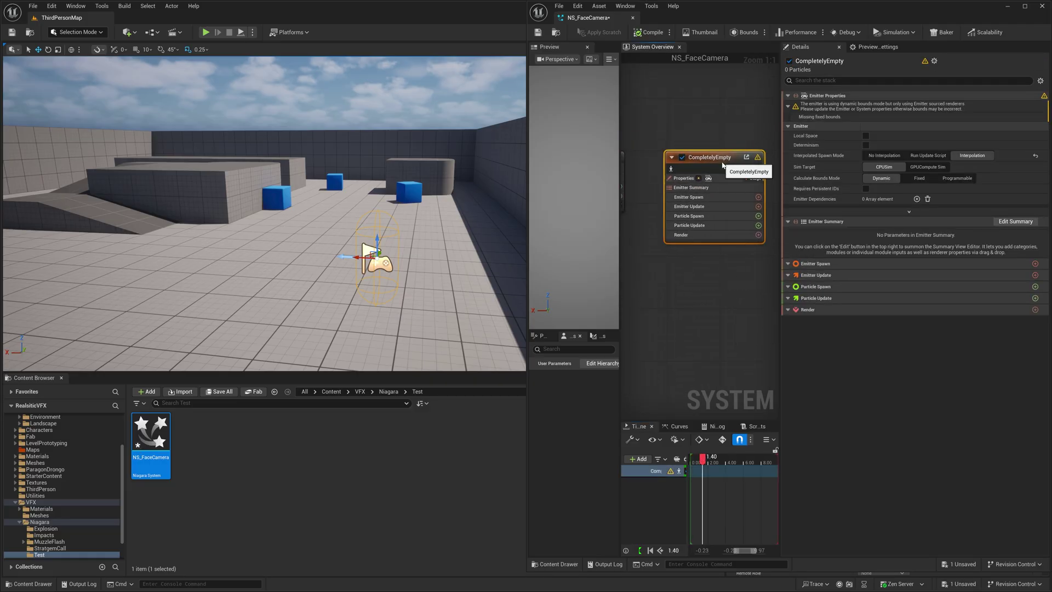
key(Delete)
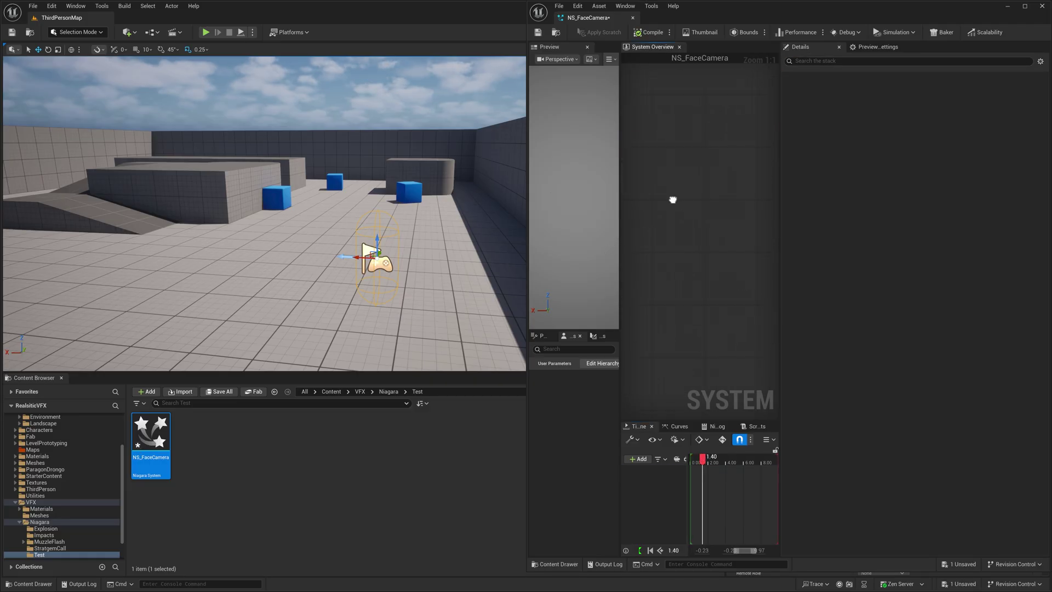
drag(782, 185, 923, 186)
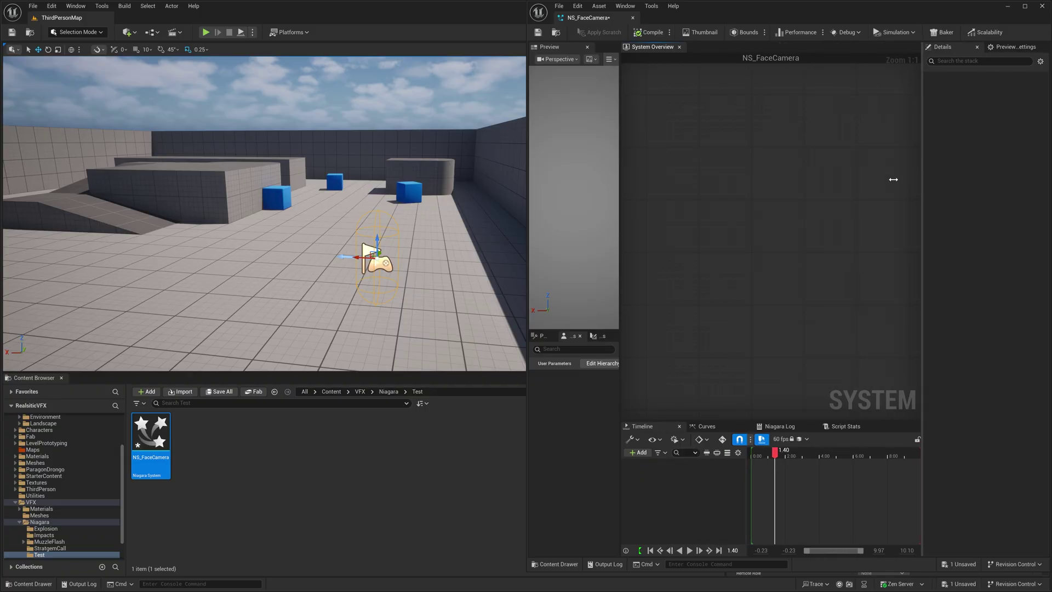
Add a Minimal emitter to the NS_FaceCamera system graph
right_click(737, 134)
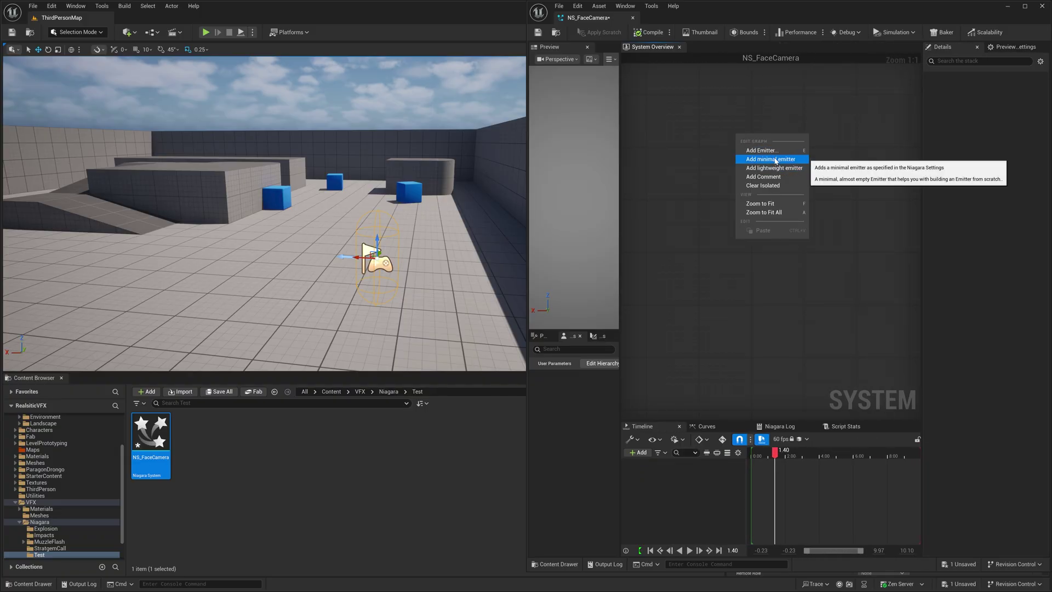
click(775, 159)
drag(768, 165, 749, 165)
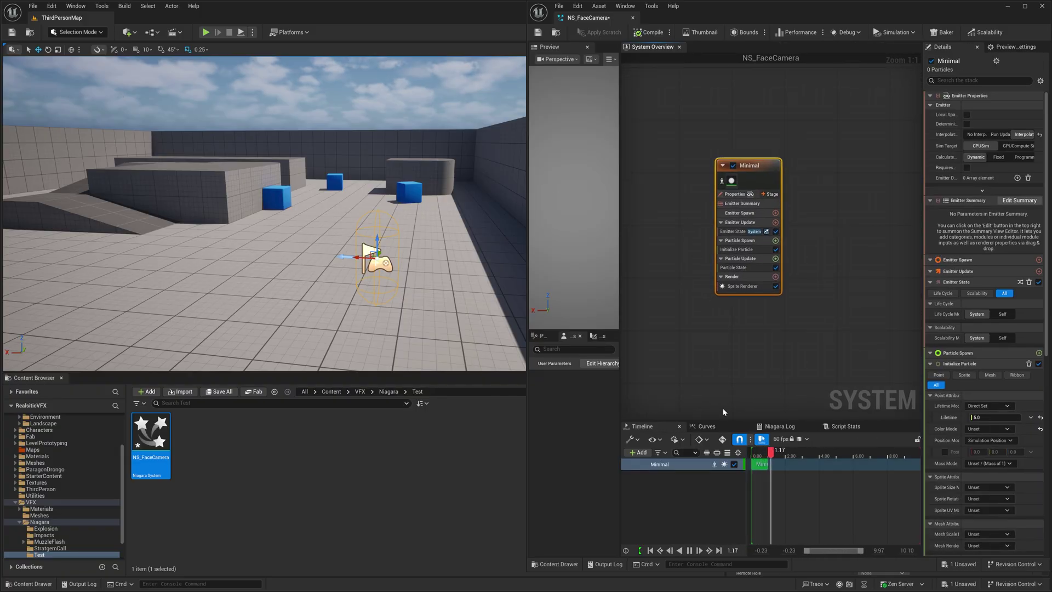
drag(780, 452, 777, 452)
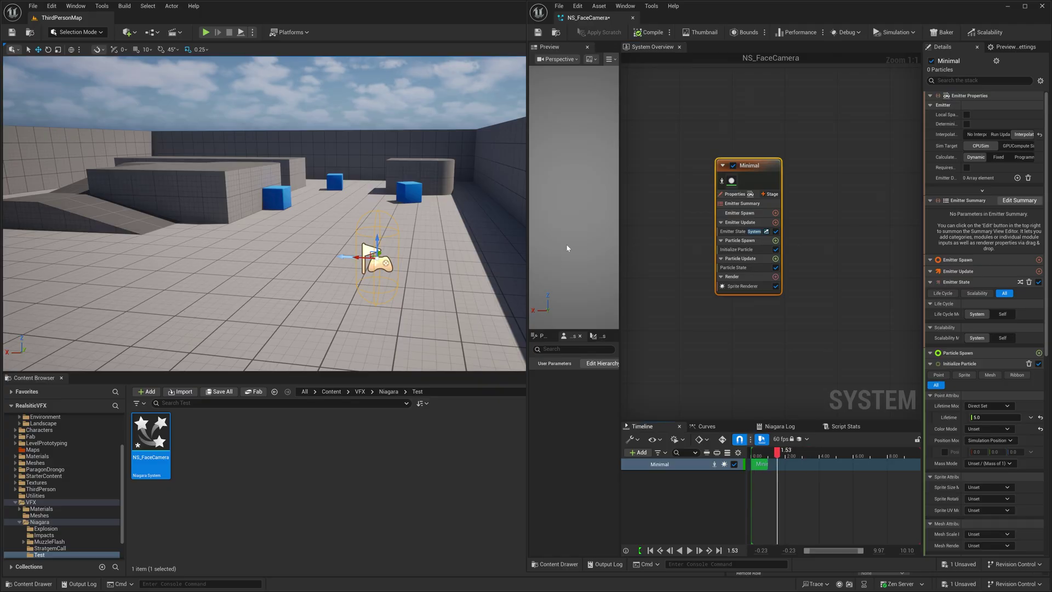
Add a Mesh Renderer to the emitter and expand its Meshes list in Details
click(775, 277)
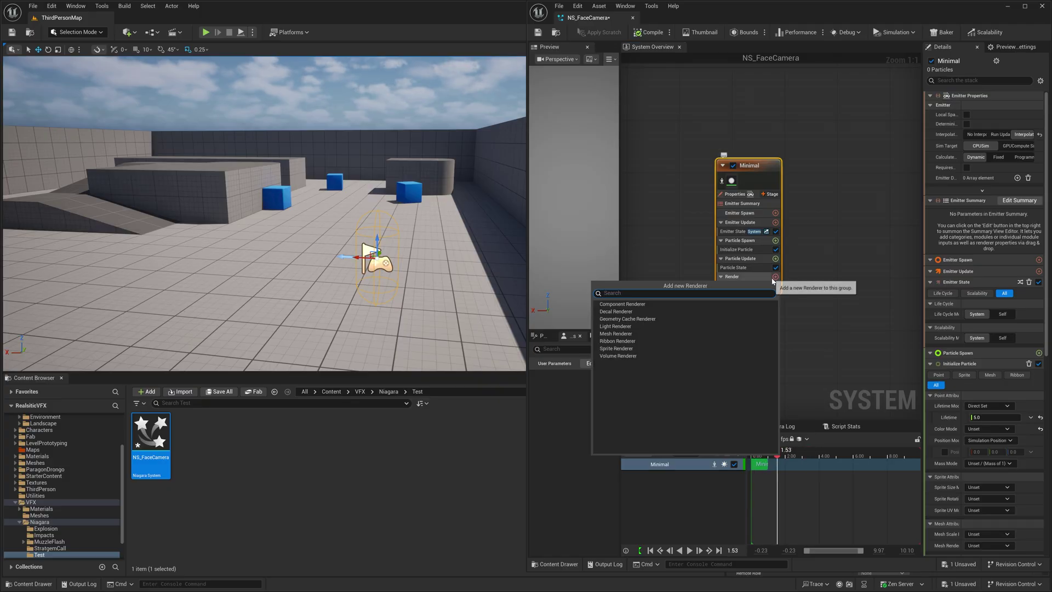
click(616, 332)
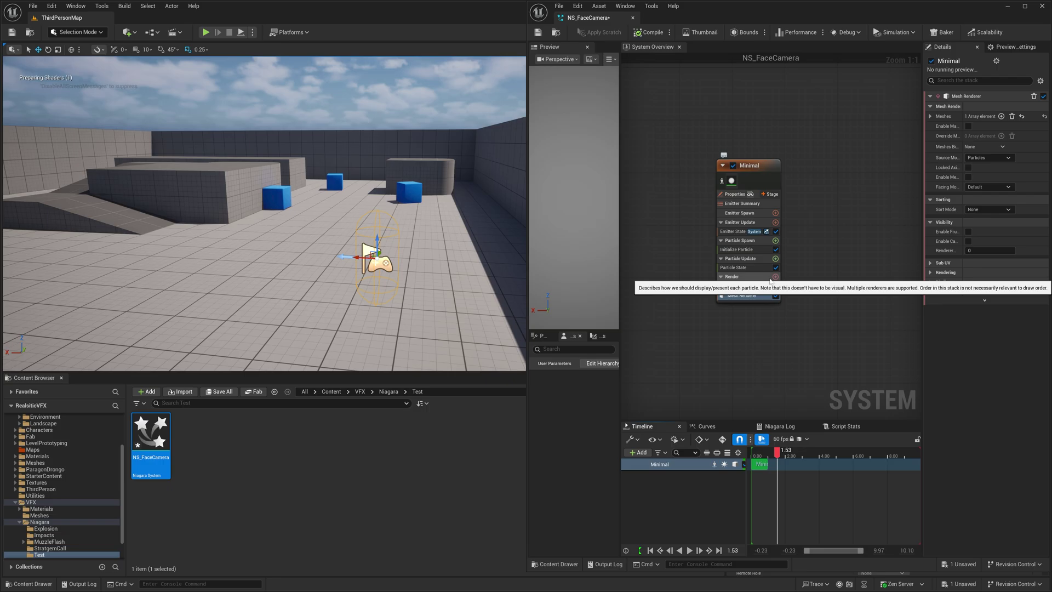
click(791, 289)
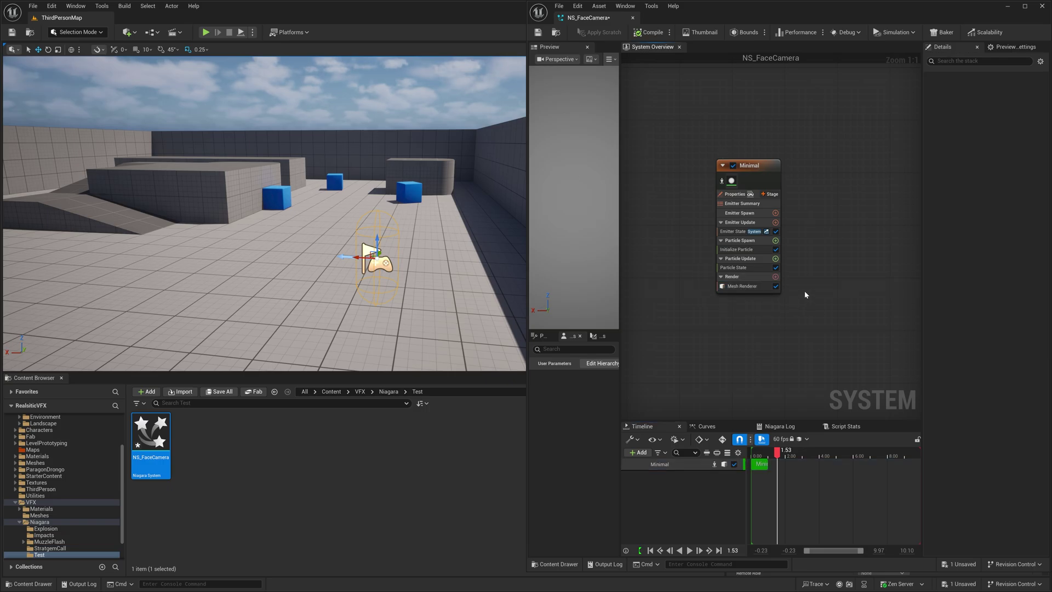
right_drag(791, 288, 728, 301)
click(682, 298)
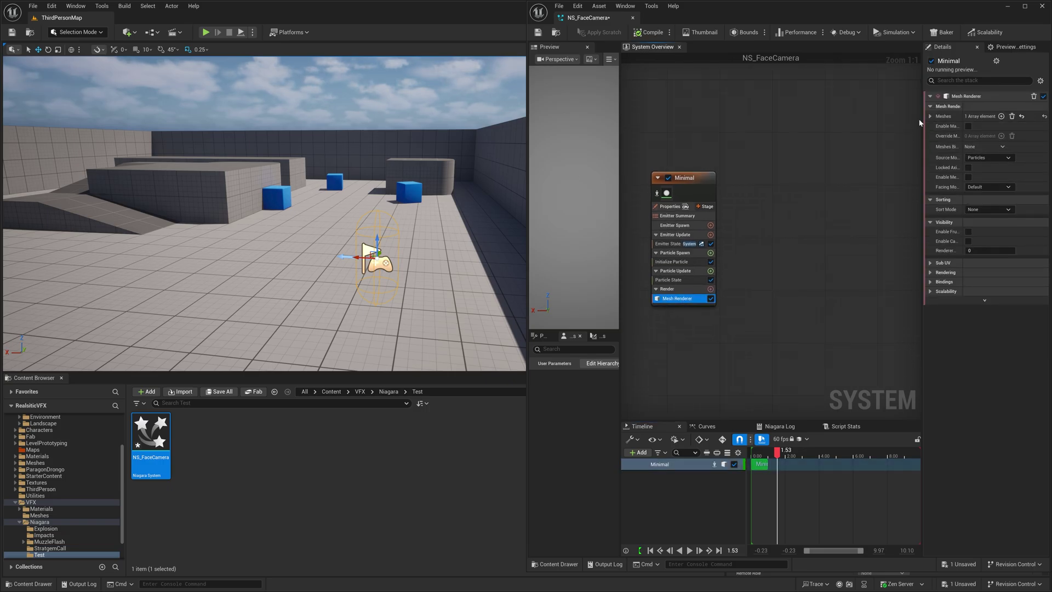
click(930, 116)
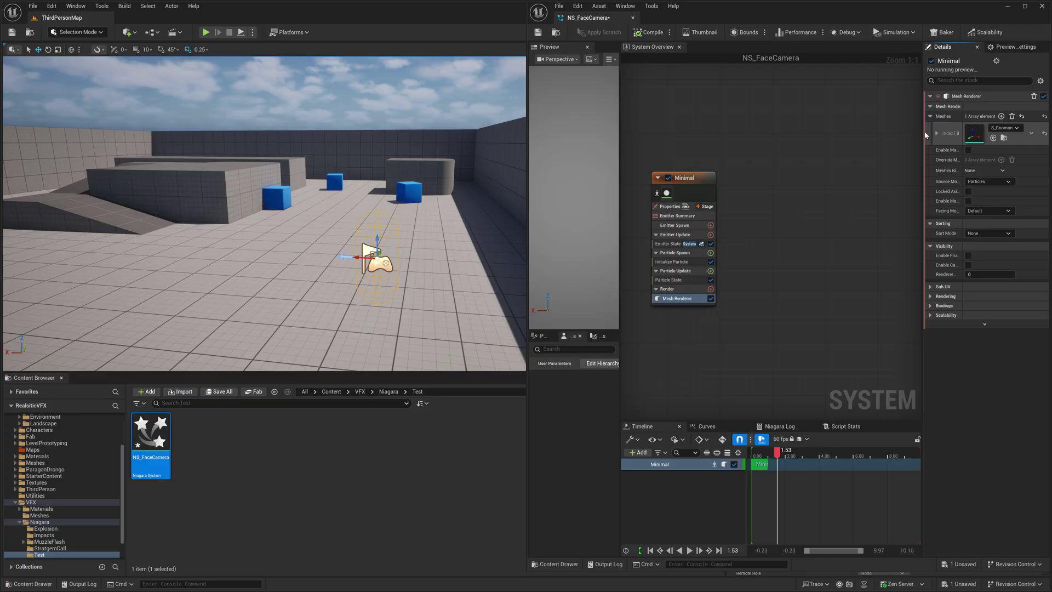
drag(926, 133, 853, 126)
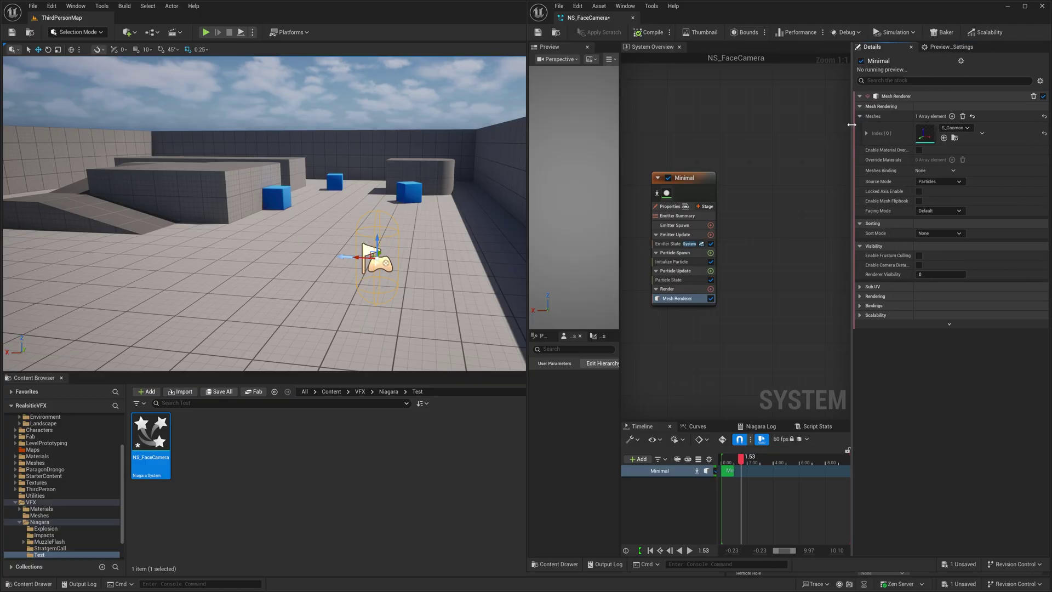
Set the Mesh Renderer's first mesh to Shape_Plane
click(956, 127)
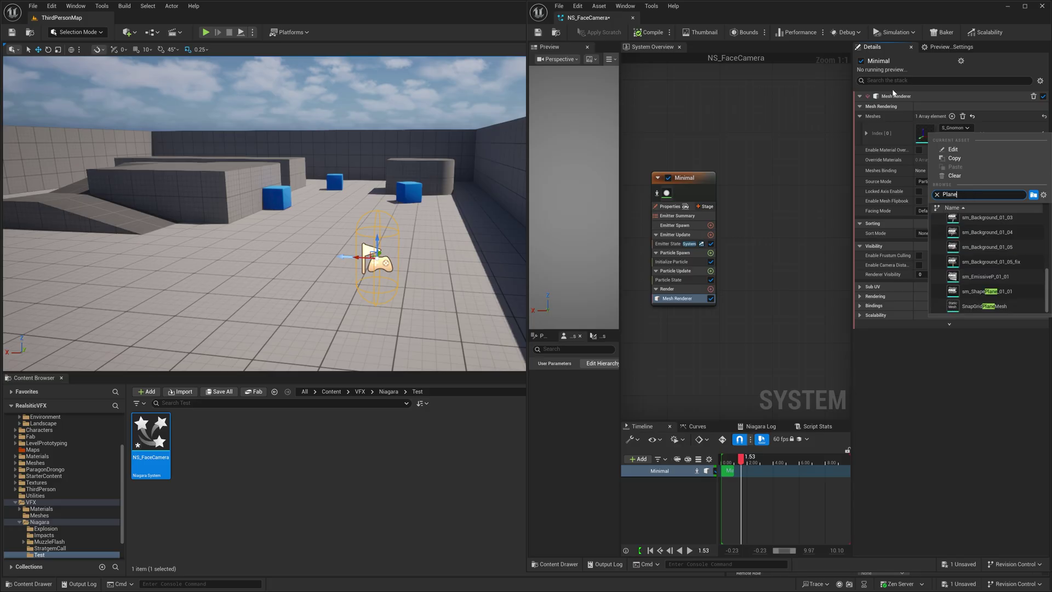
click(1042, 195)
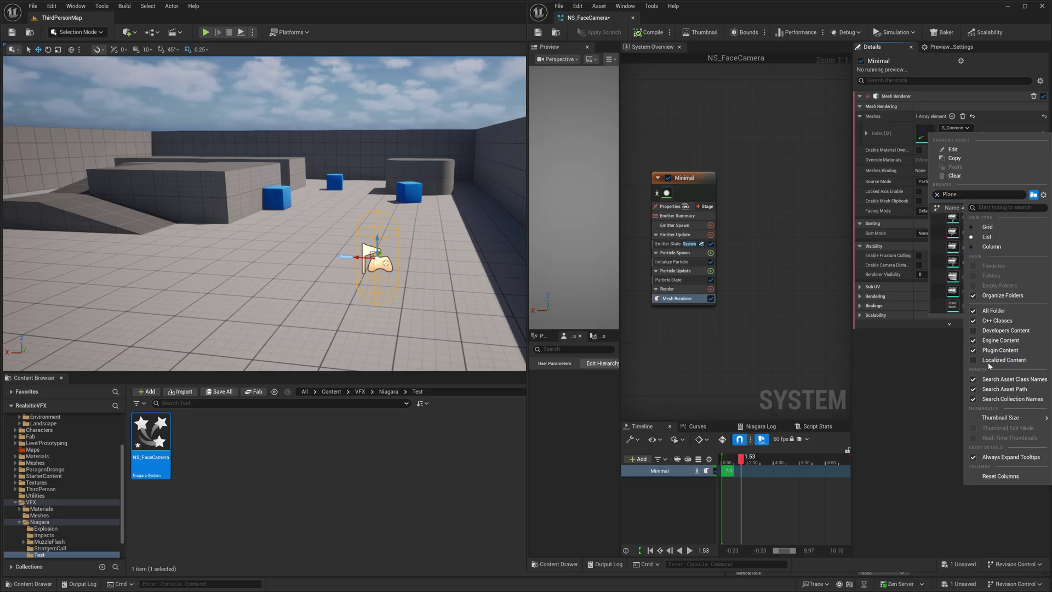
click(936, 360)
click(956, 127)
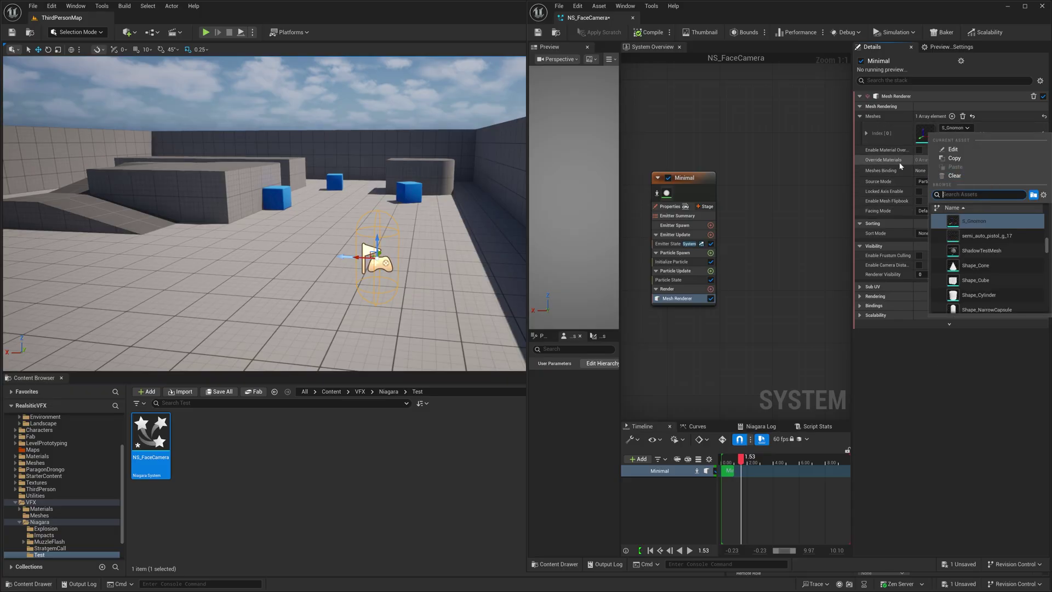
click(978, 192)
text(shape)
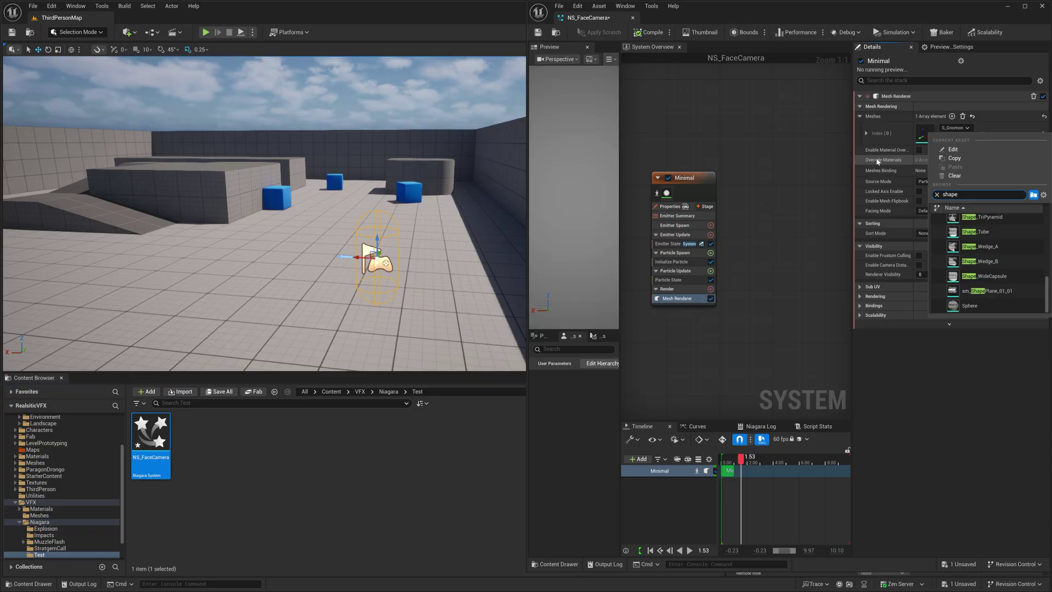
scroll(998, 236, up, 3)
scroll(1005, 254, up, 2)
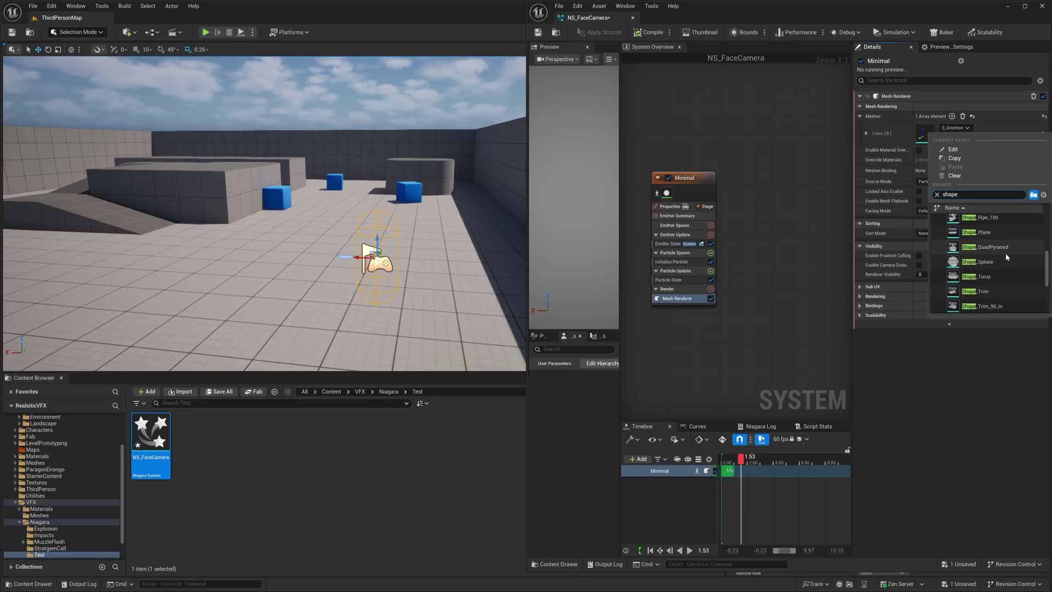
click(990, 238)
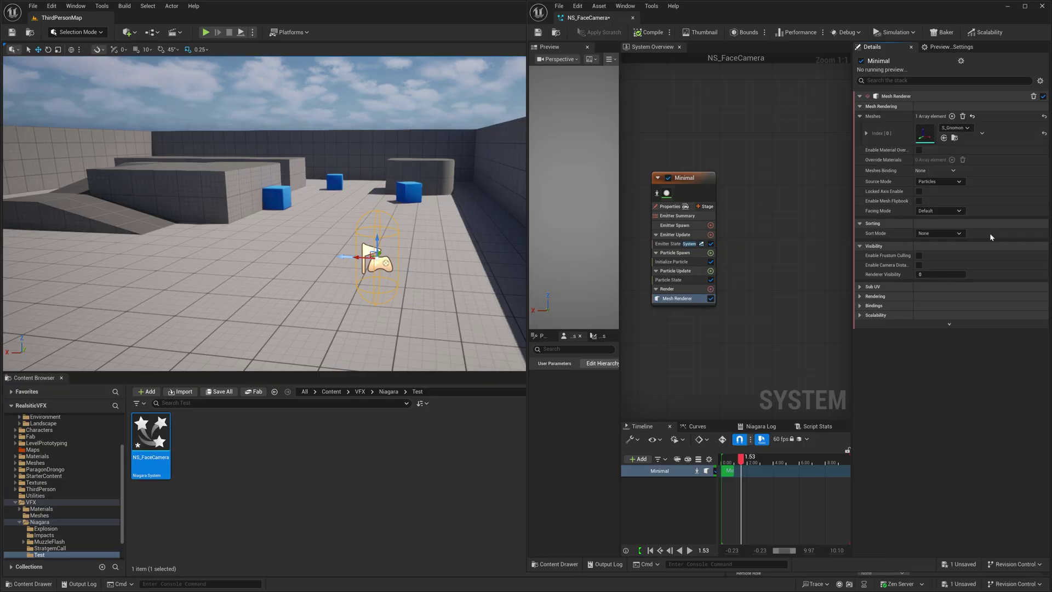
Inspect Shape_Plane in the Static Mesh editor, then close that editor
click(887, 134)
double_click(926, 134)
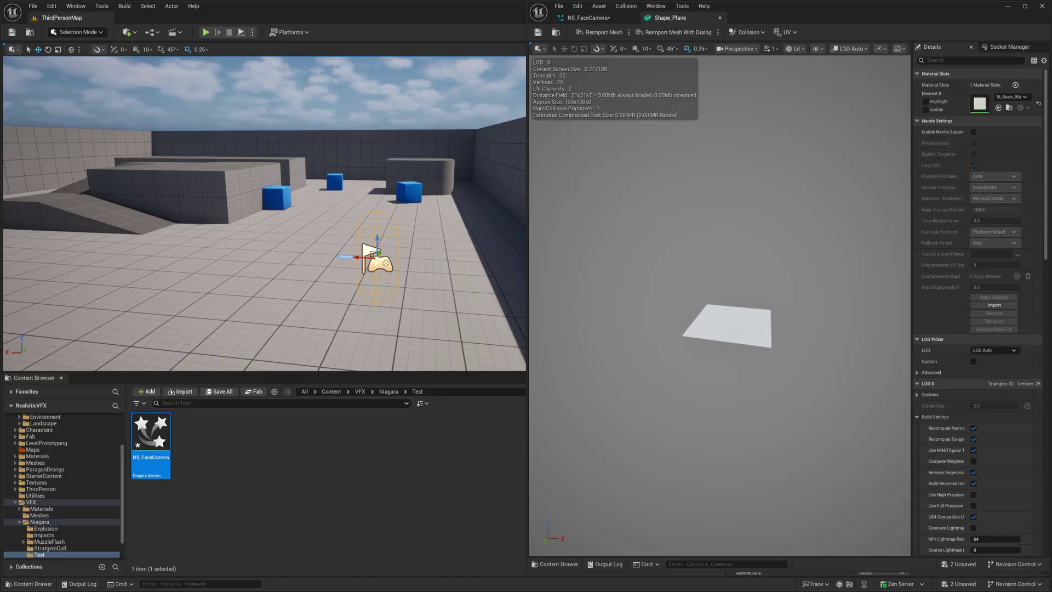
scroll(718, 345, up, 3)
scroll(719, 345, down, 2)
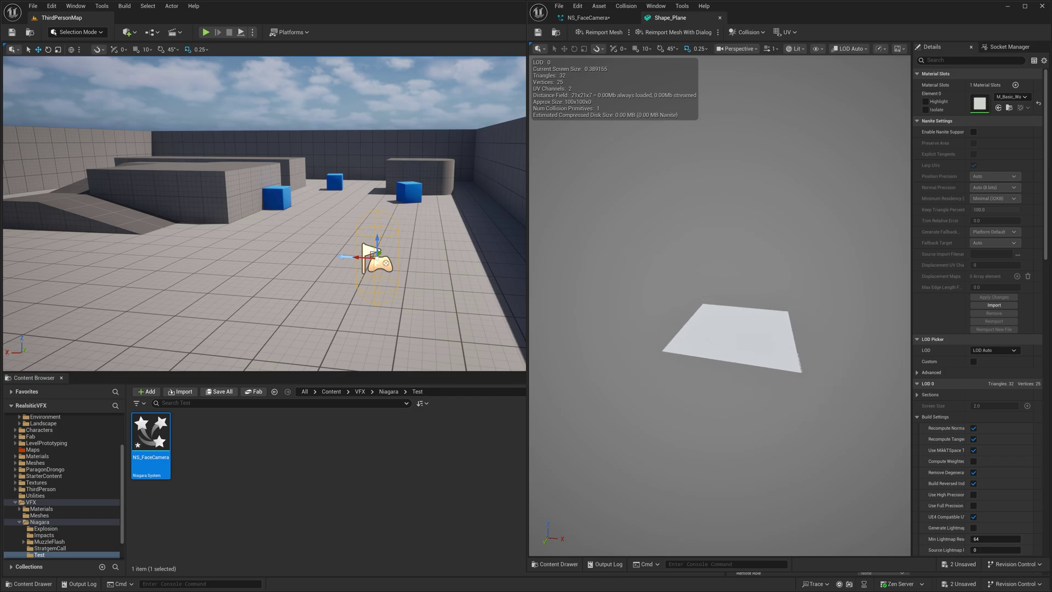
right_drag(719, 328, 764, 329)
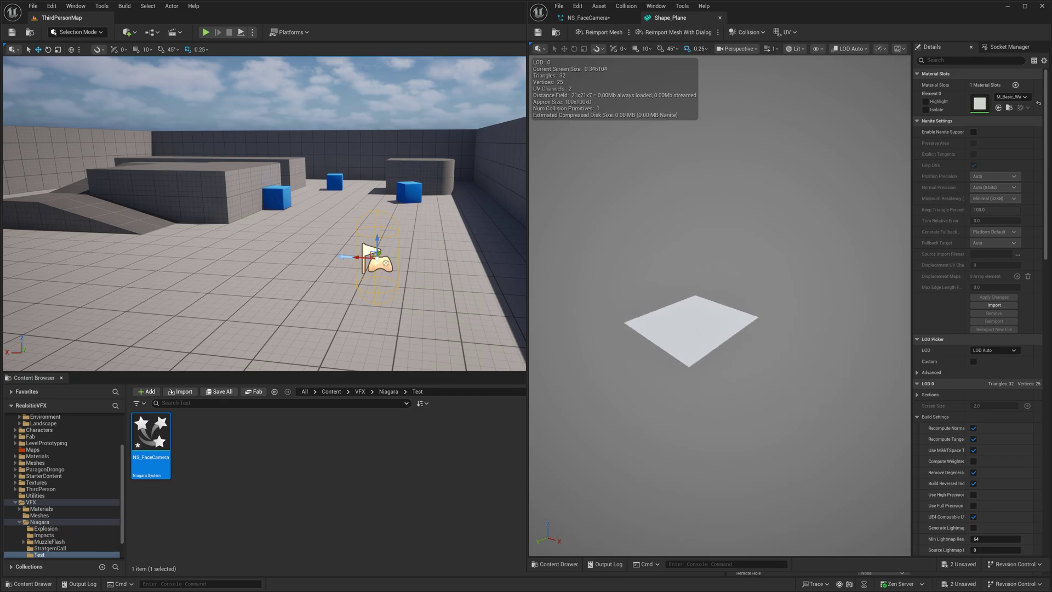
click(720, 19)
Set Initialize Particle's Mesh Scale Mode to Uniform with a Mesh Uniform Scale of 10
right_drag(633, 257, 667, 256)
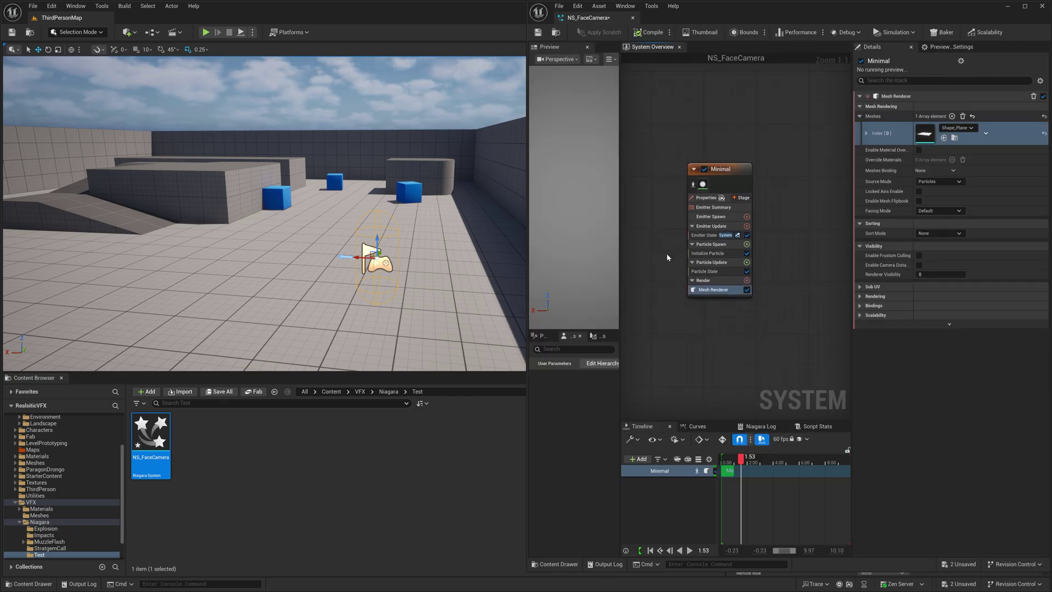
click(709, 253)
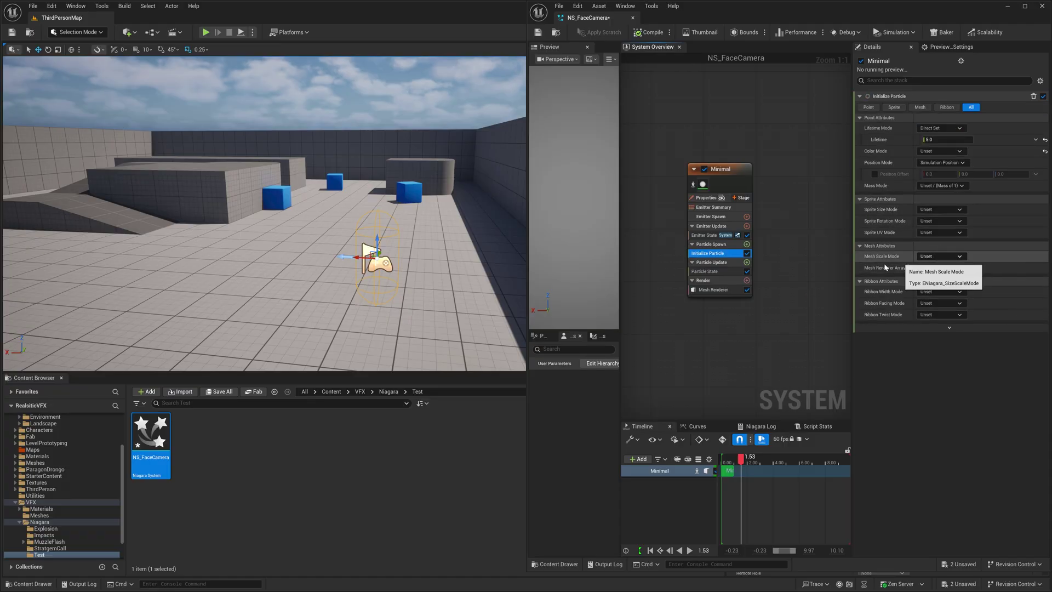
click(939, 256)
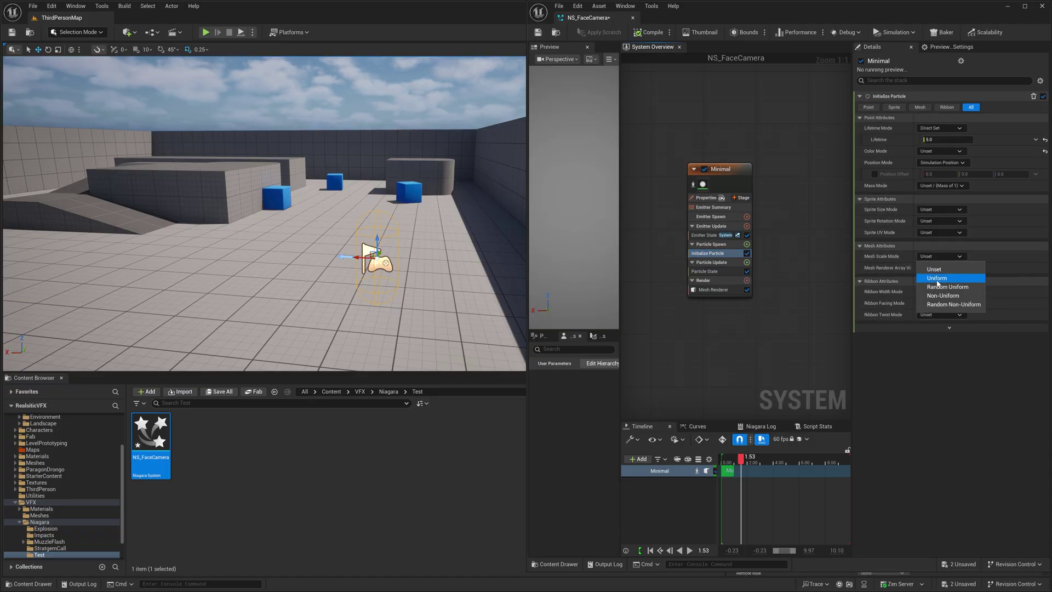
click(937, 277)
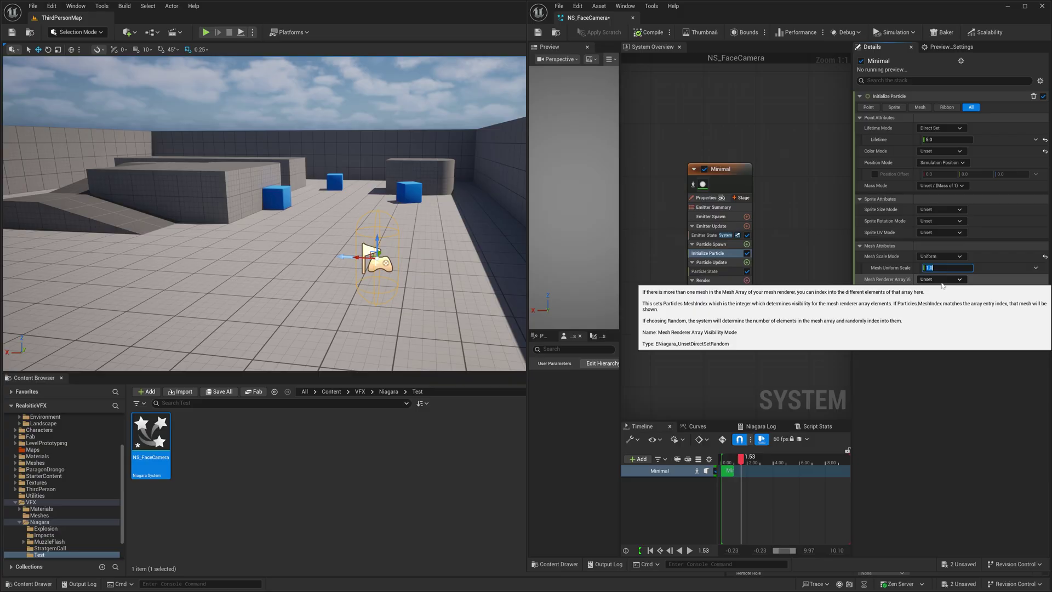
key(Return)
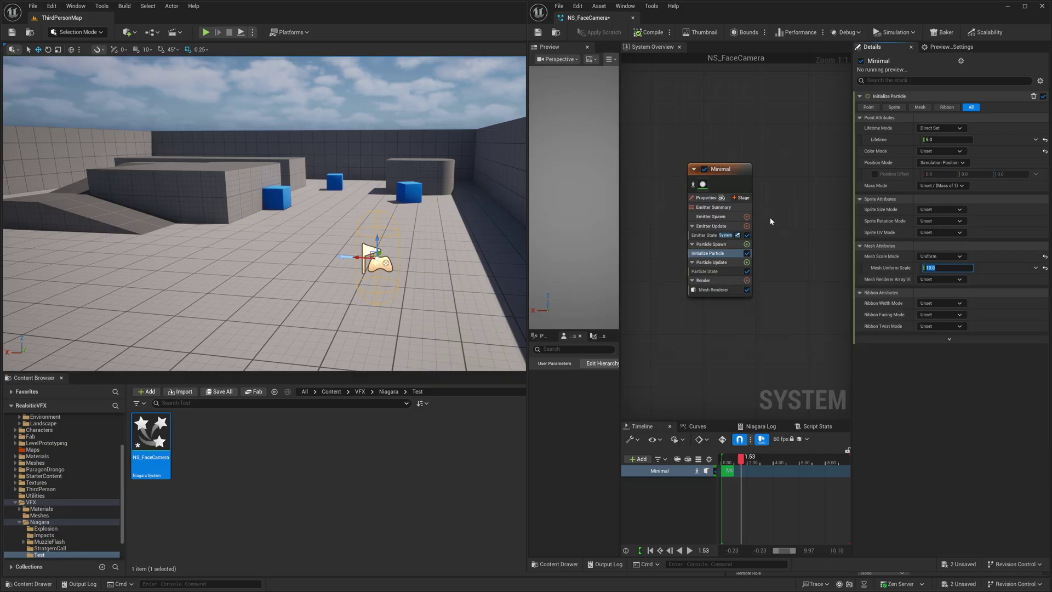
click(747, 225)
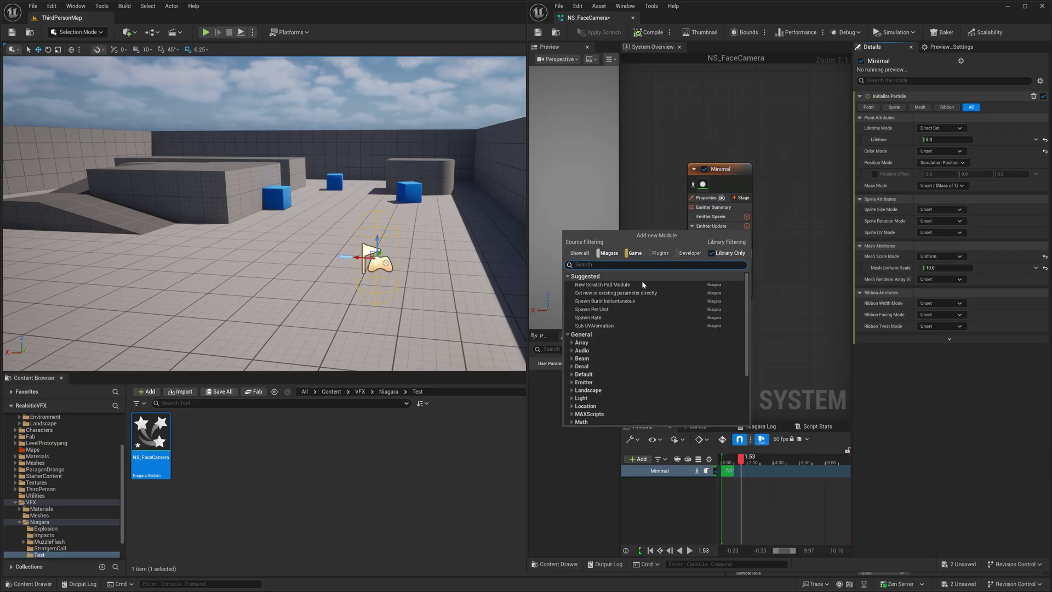
Add Spawn Burst Instantaneous to Emitter Update, preview the particle, and save NS_FaceCamera
click(613, 306)
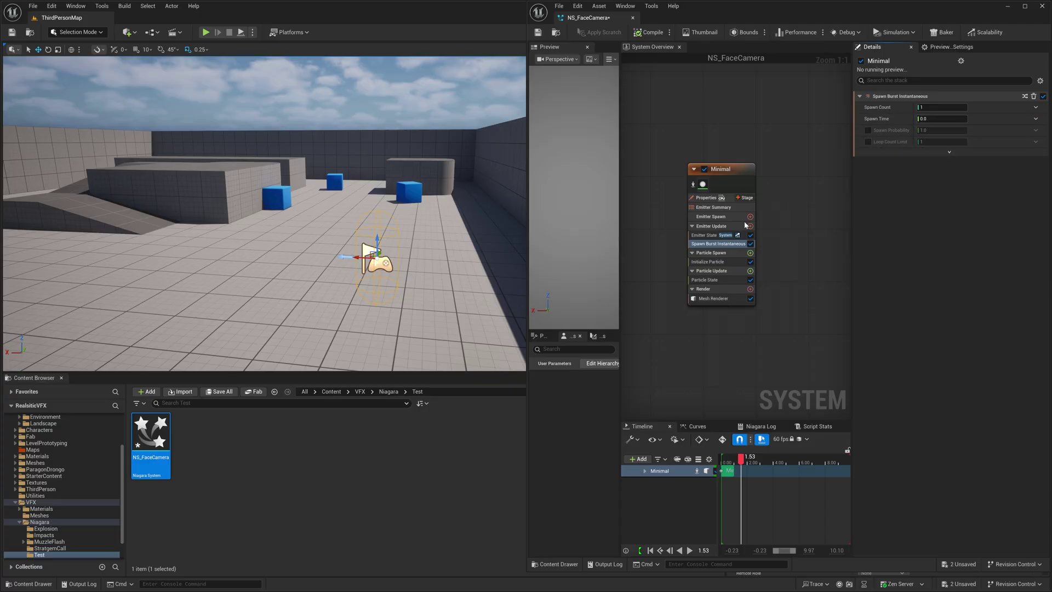
drag(738, 463, 743, 463)
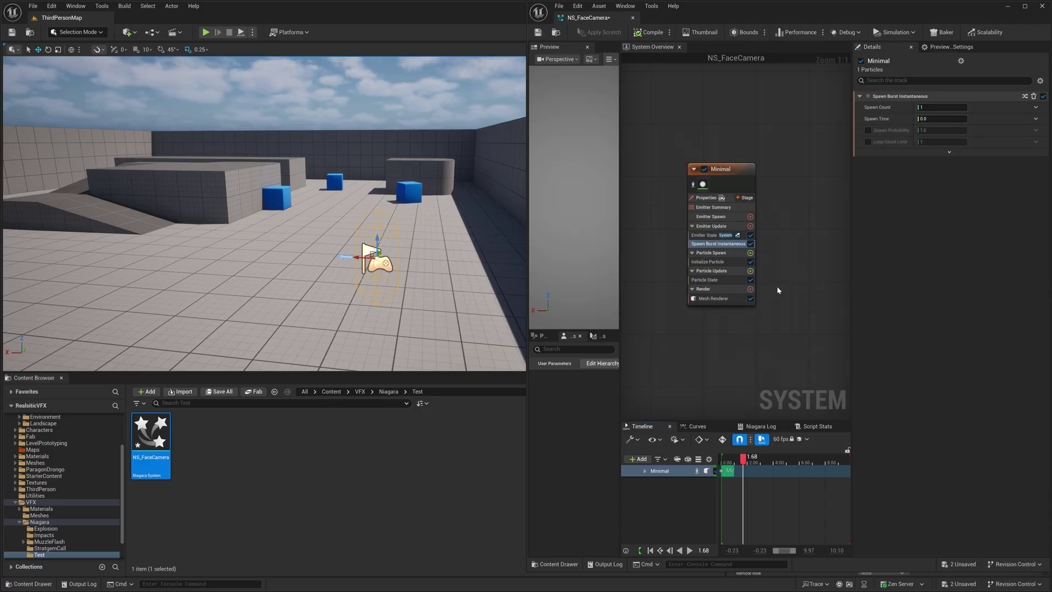
click(538, 33)
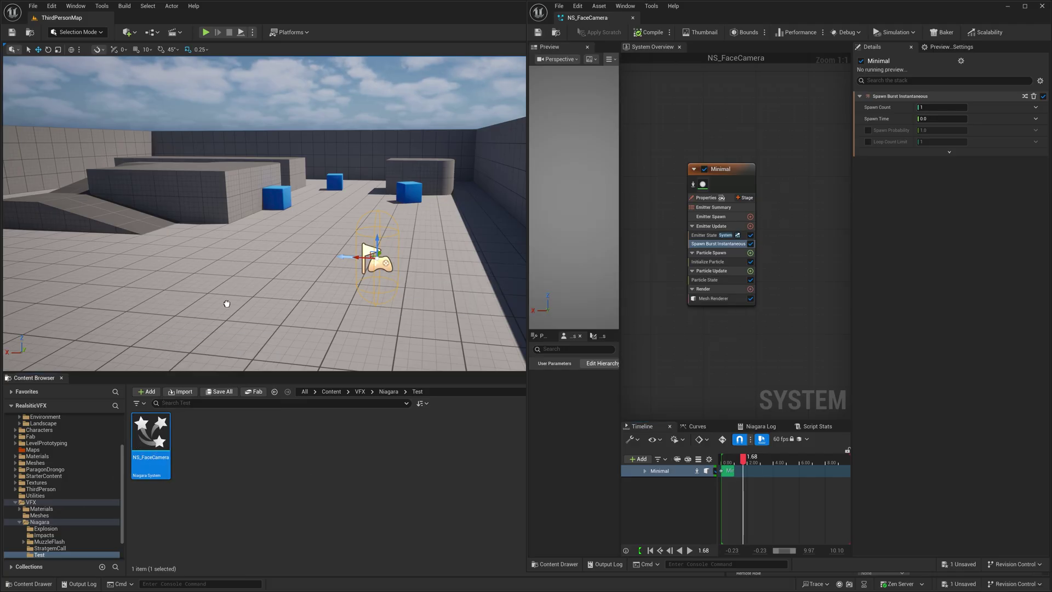
Drag NS_FaceCamera into the ThirdPersonMap level and bring up its Emitter Properties
drag(264, 243, 265, 244)
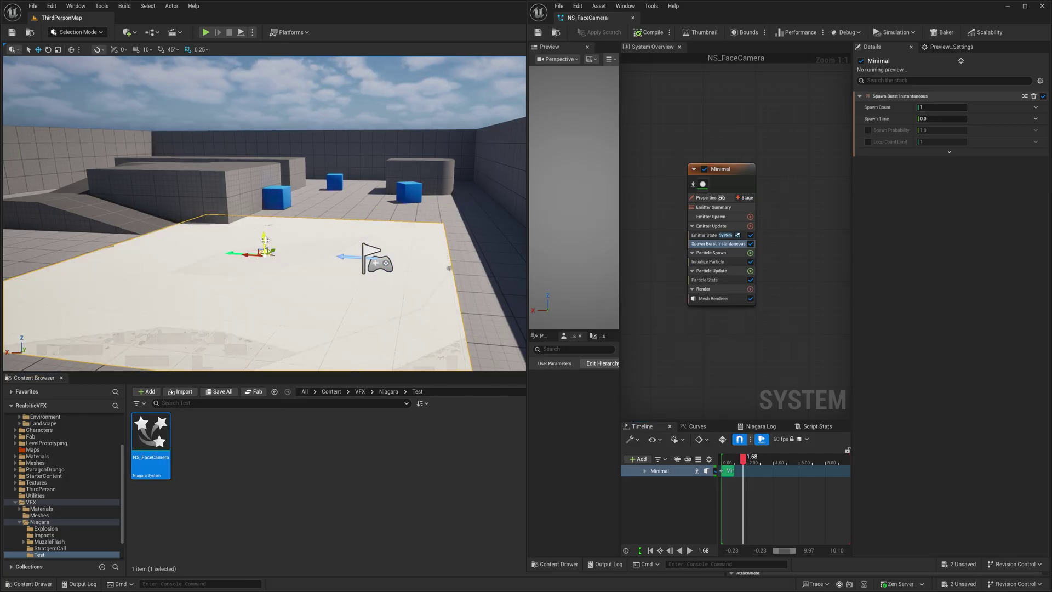
click(708, 197)
Enable Local Space and set Initialize Particle's Mesh Uniform Scale to 1
click(920, 114)
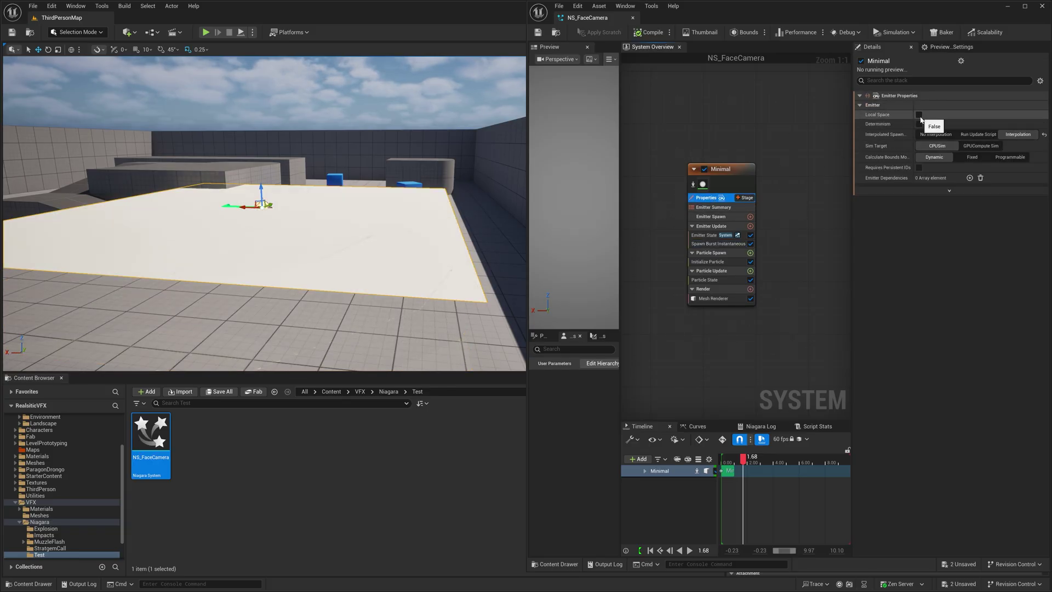
click(718, 263)
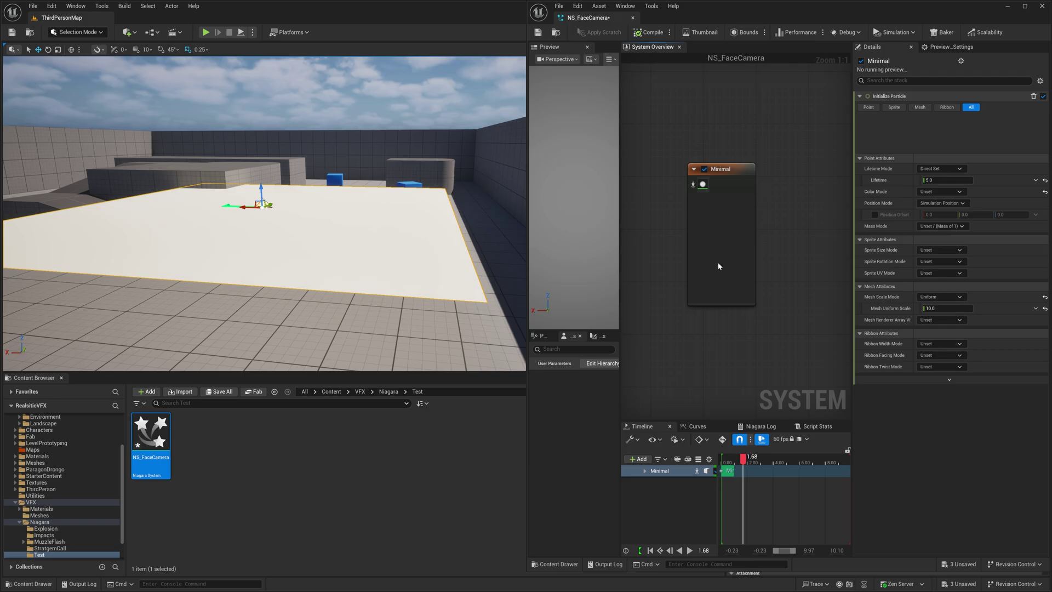
click(945, 268)
text(1)
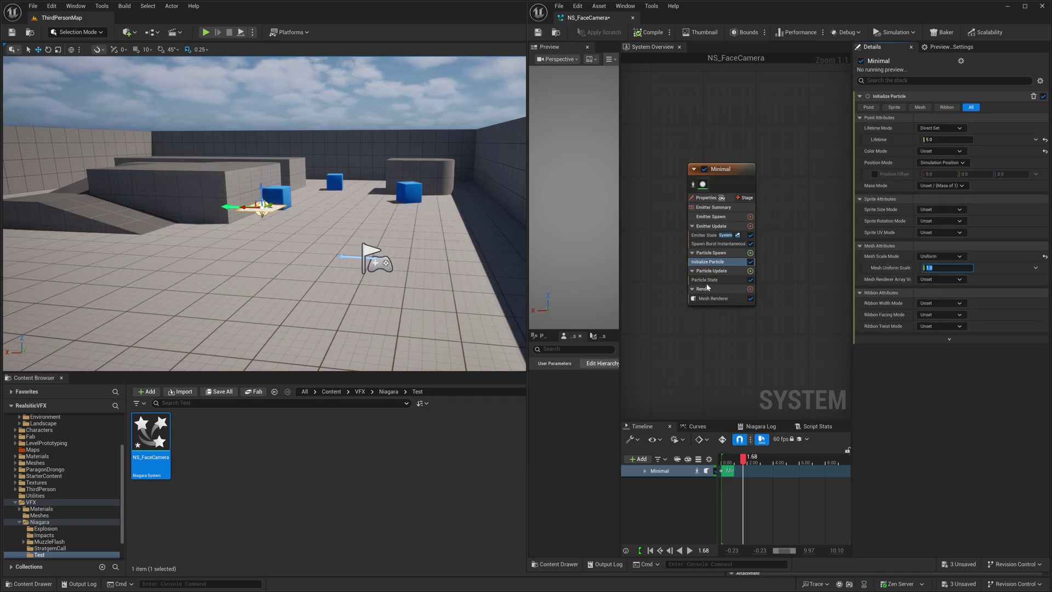
right_drag(707, 287, 695, 281)
Orbit the level view to inspect the resized plane effect
mouse_move(288, 206)
right_down()
mouse_move(247, 230)
mouse_move(247, 243)
right_up()
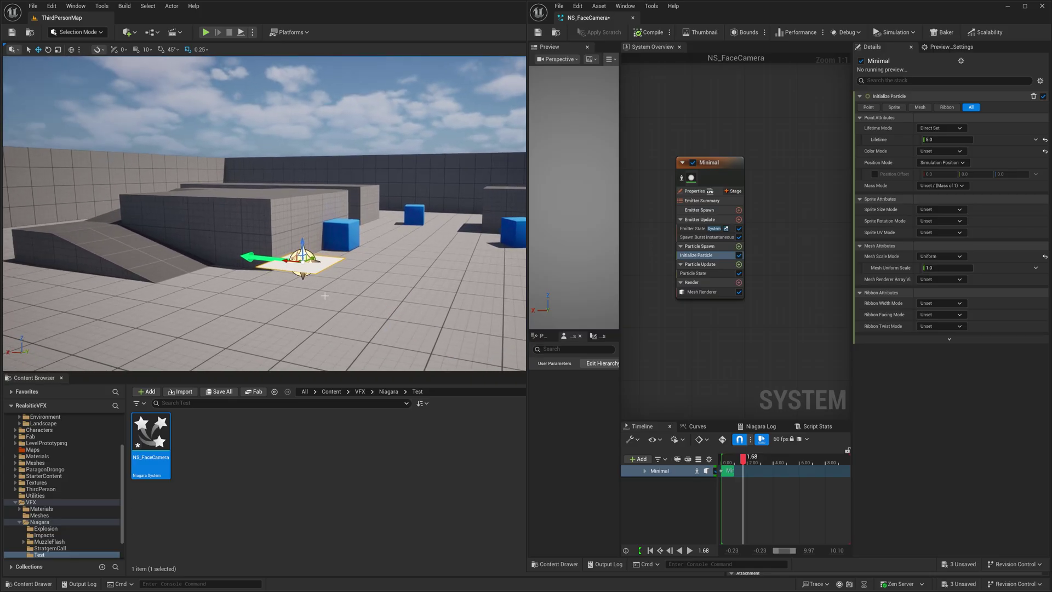
mouse_move(325, 297)
right_down()
mouse_move(246, 263)
mouse_move(214, 264)
right_up()
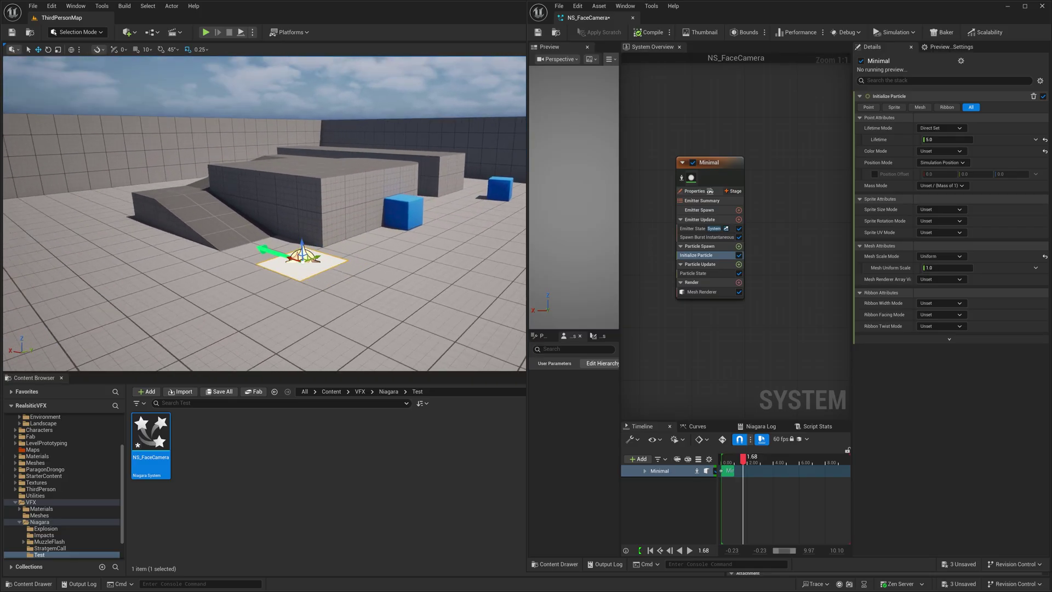
click(707, 291)
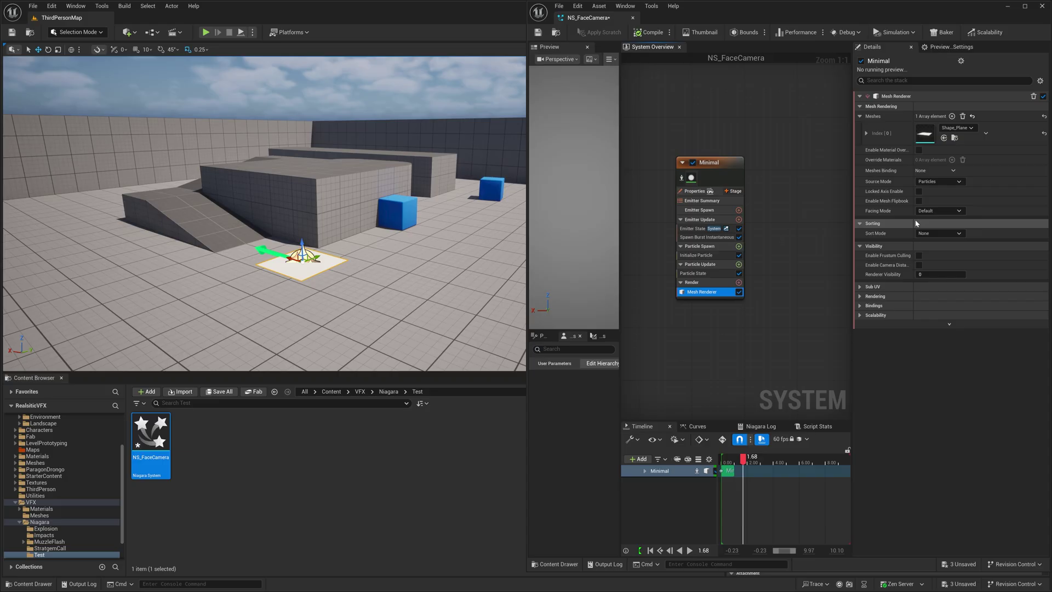
mouse_move(878, 210)
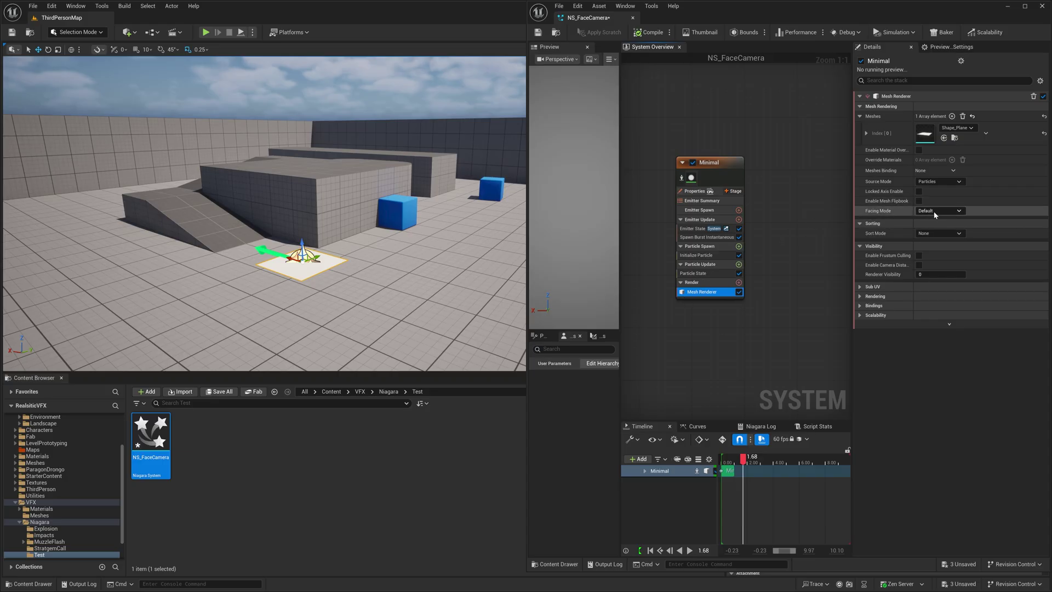
Set Mesh Renderer Facing Mode to Camera Position and orbit to check the plane
click(937, 211)
click(934, 234)
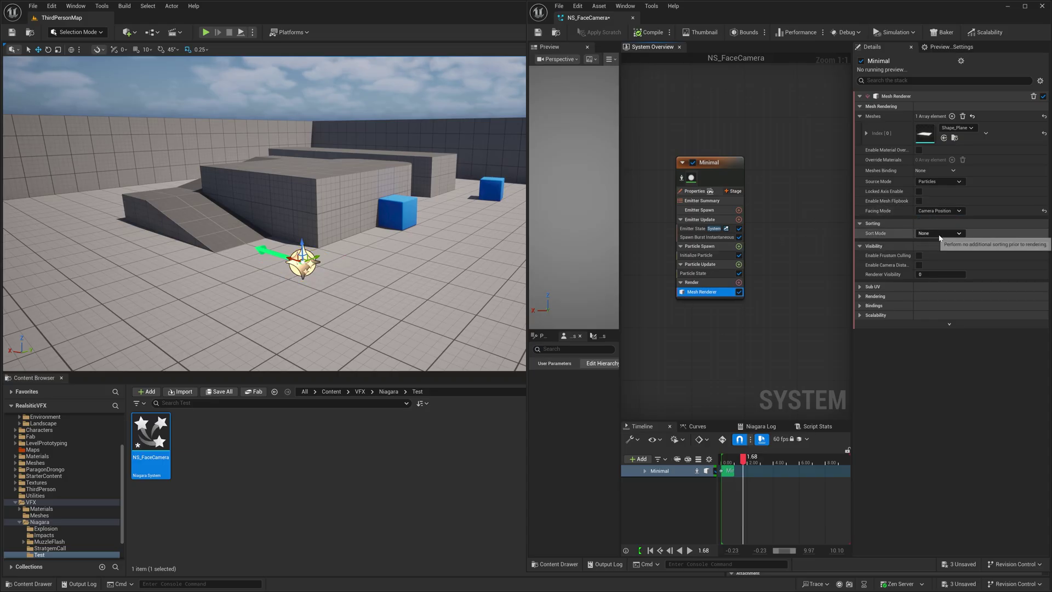
right_drag(349, 286, 312, 246)
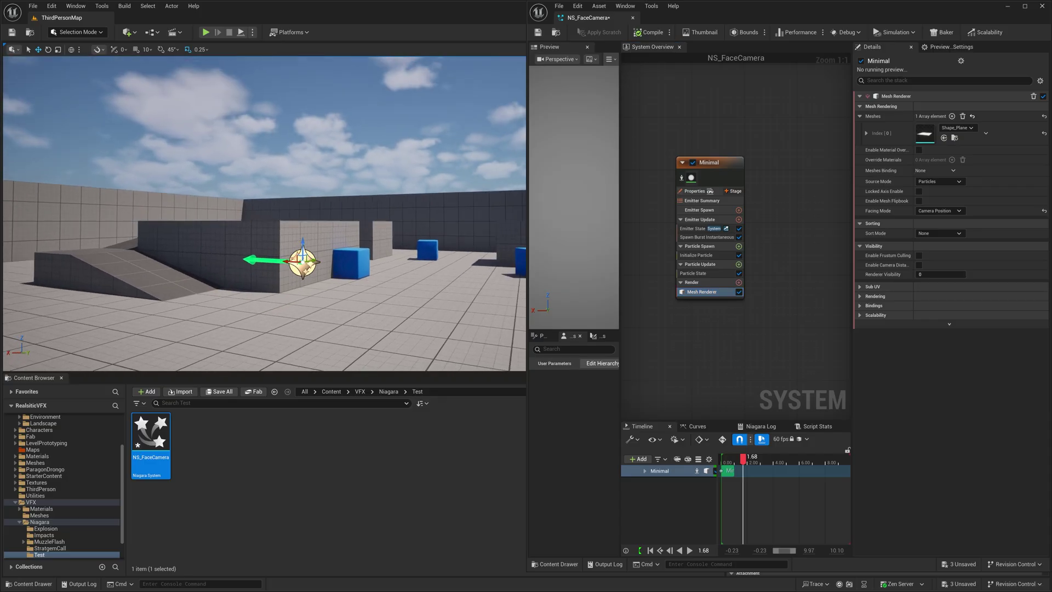
mouse_move(345, 165)
right_down()
mouse_move(380, 234)
mouse_move(312, 230)
right_up()
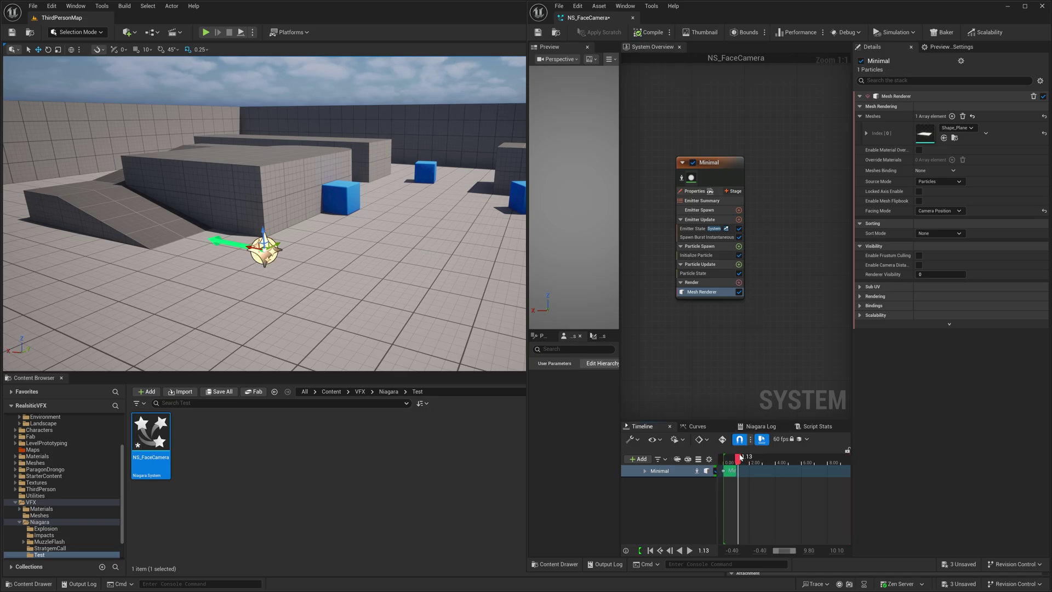
Try Camera Plane facing, then switch back to Camera Position and orbit to compare
click(937, 211)
click(937, 242)
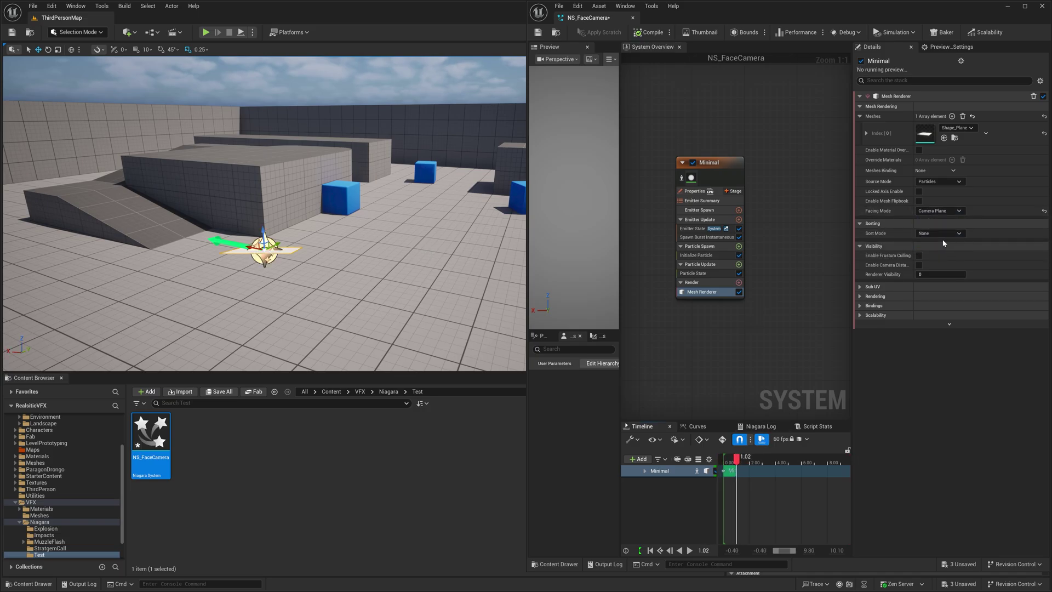
mouse_move(263, 214)
alt+mouse_down()
mouse_move(345, 165)
mouse_move(395, 263)
alt+mouse_up()
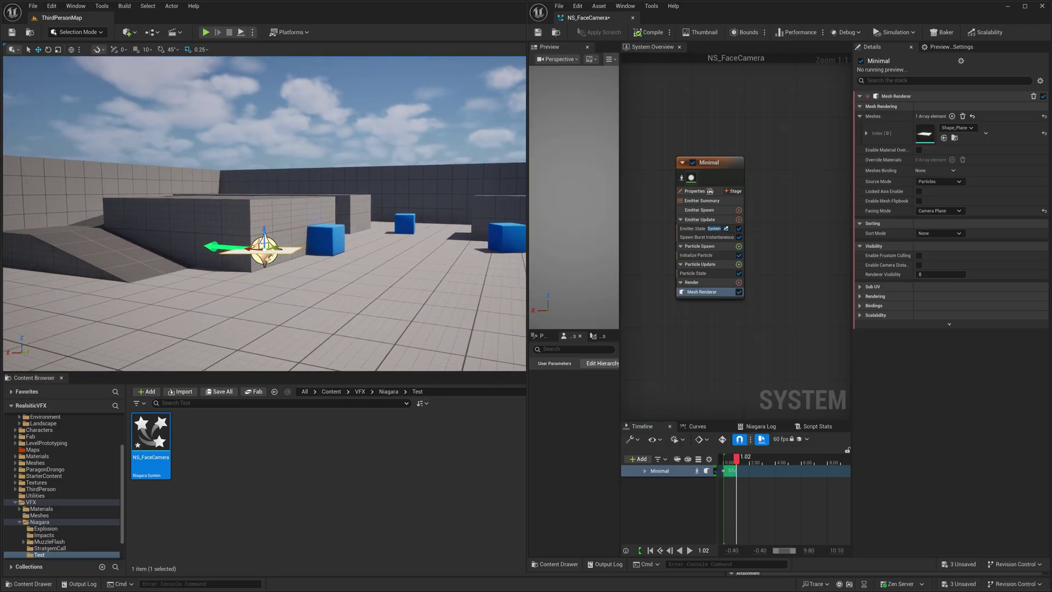
click(937, 211)
click(937, 232)
mouse_move(446, 269)
alt+mouse_down()
mouse_move(247, 164)
mouse_move(165, 213)
alt+mouse_up()
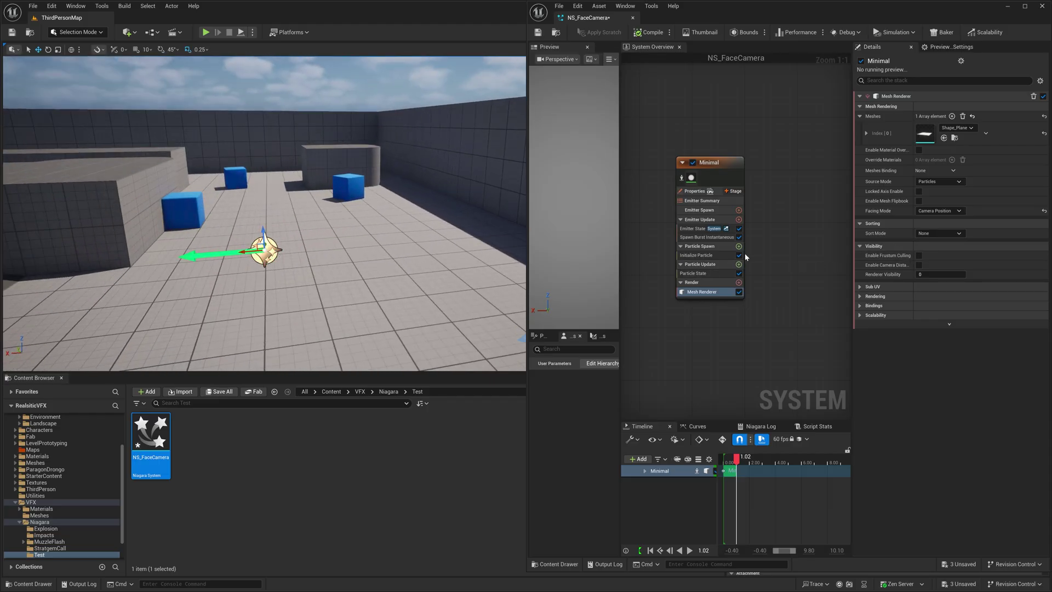
Add an Initial Mesh Orientation module to Particle Spawn, with mode set to Orient to Vector
click(738, 247)
text(i)
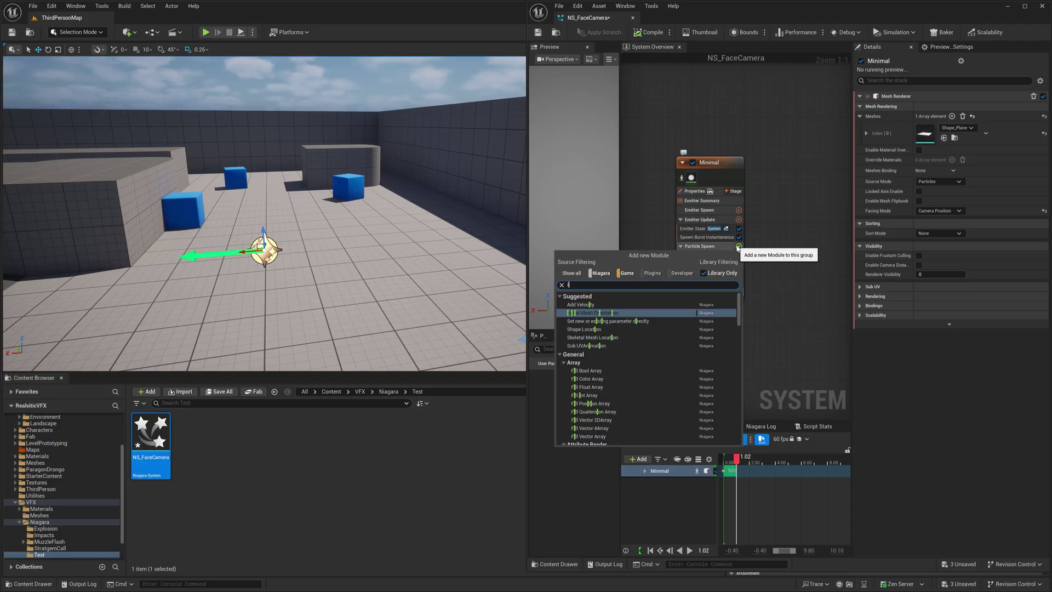
text(nit)
key(Return)
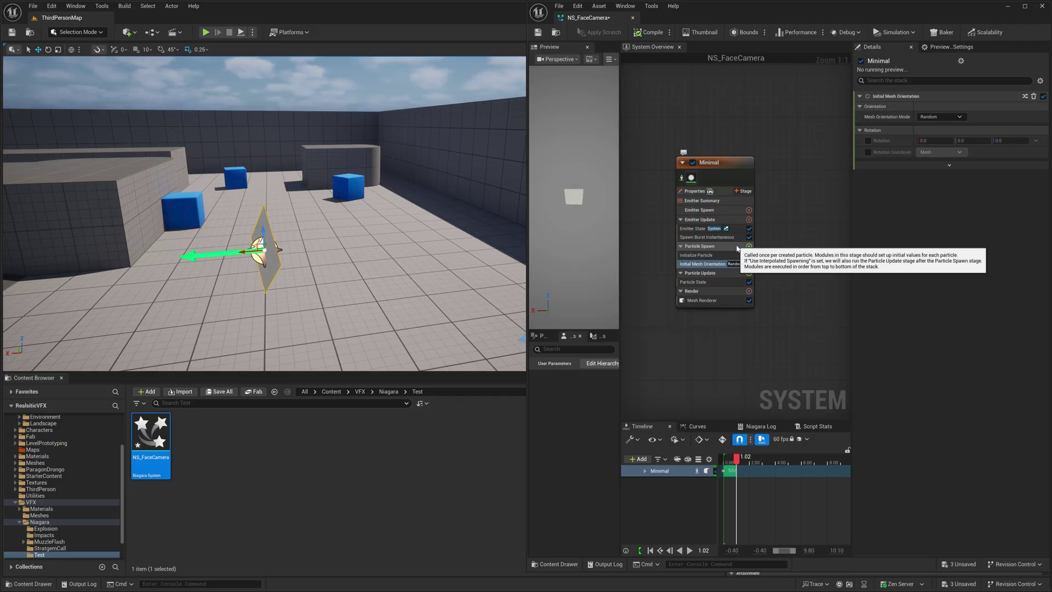
alt+drag(272, 222, 254, 212)
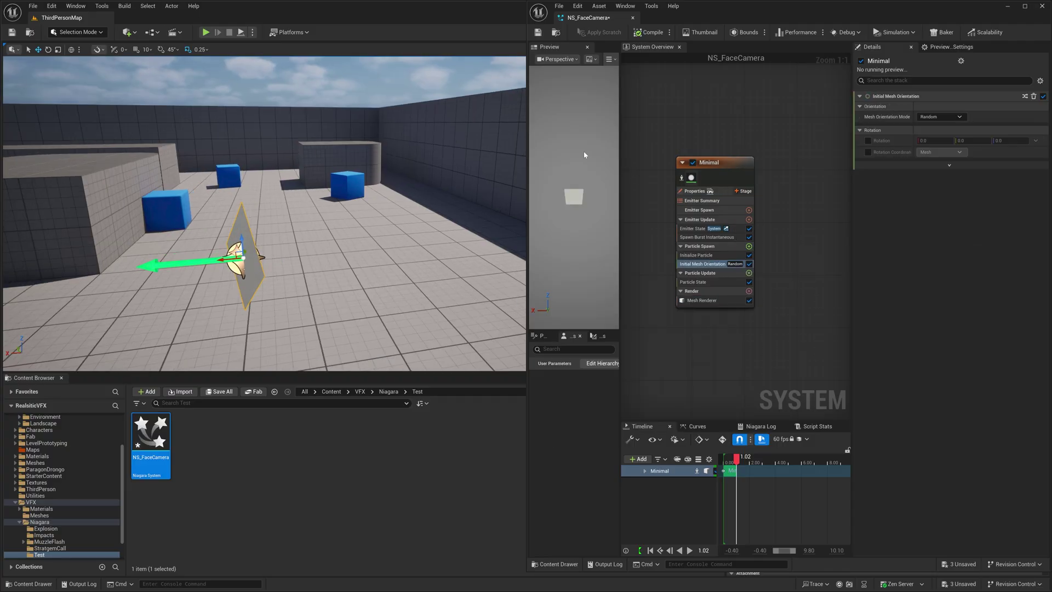
click(938, 115)
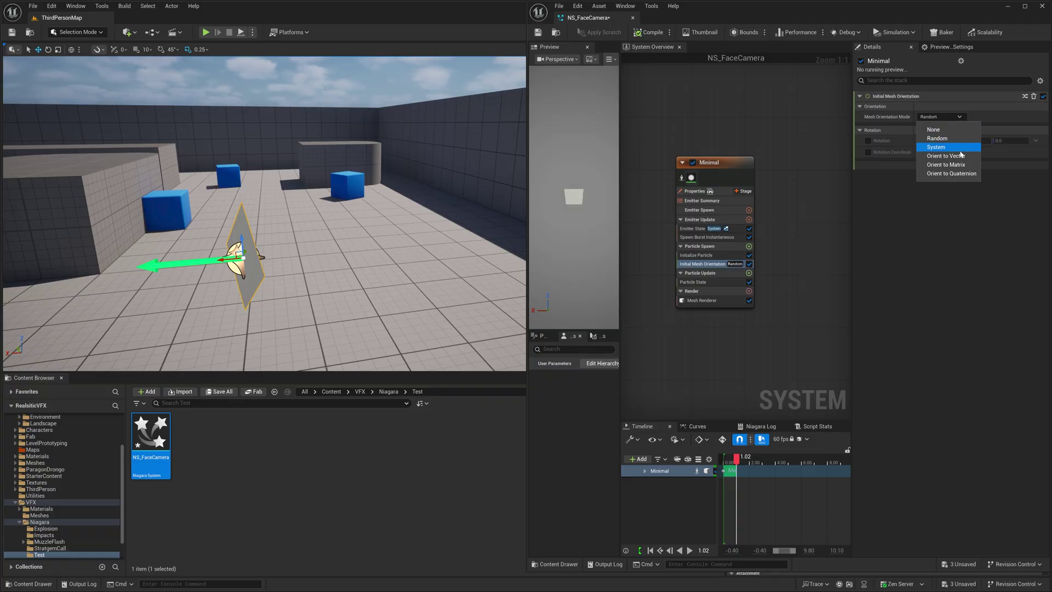
click(946, 155)
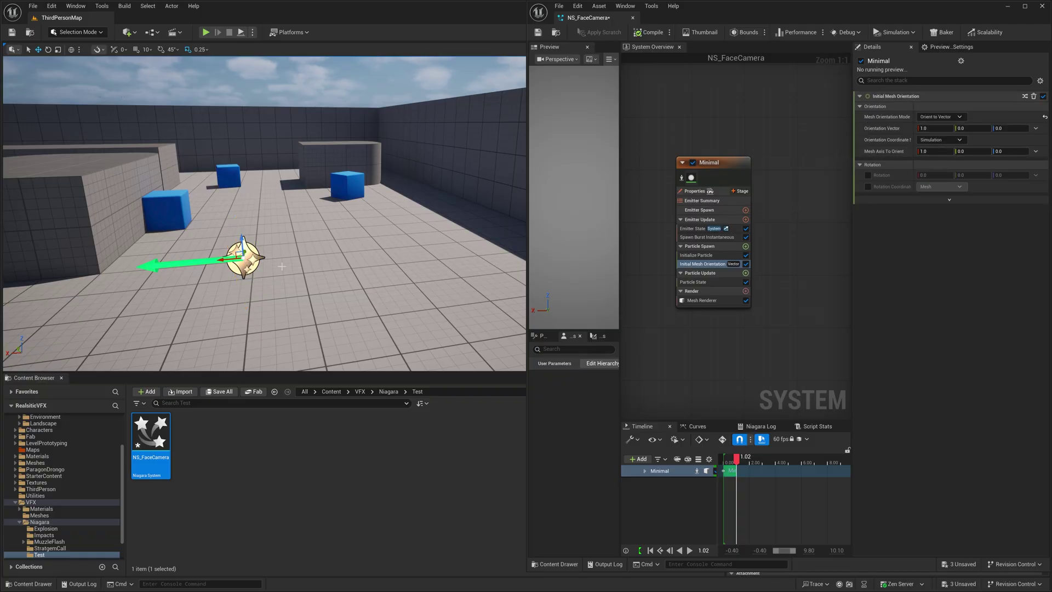
Set Mesh Axis To Orient to (0,0,1) and orbit to check the plane's orientation
alt+drag(282, 266, 246, 246)
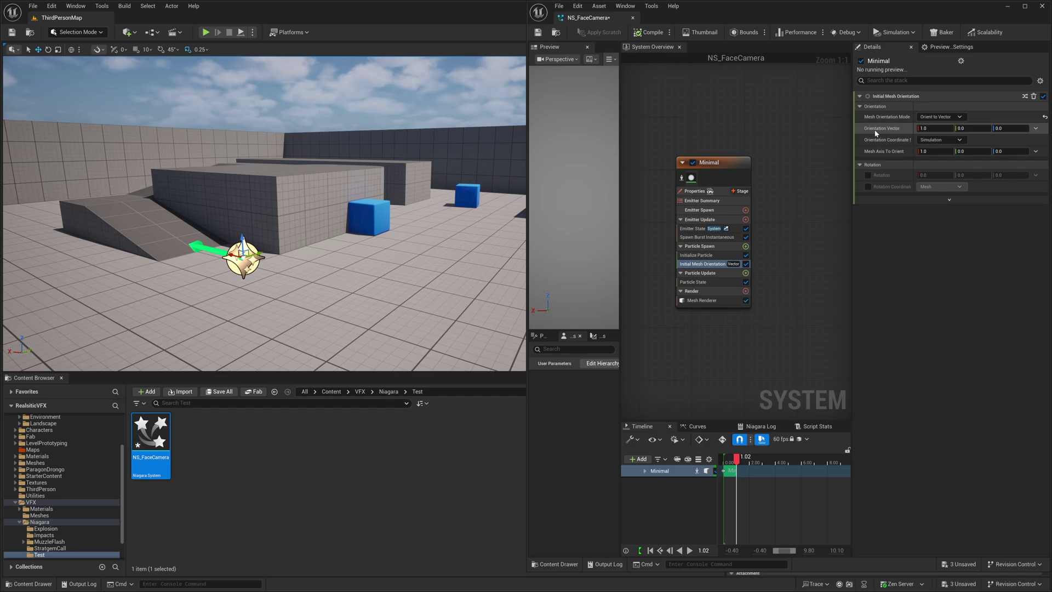
double_click(926, 151)
text(0)
double_click(1005, 152)
text(1)
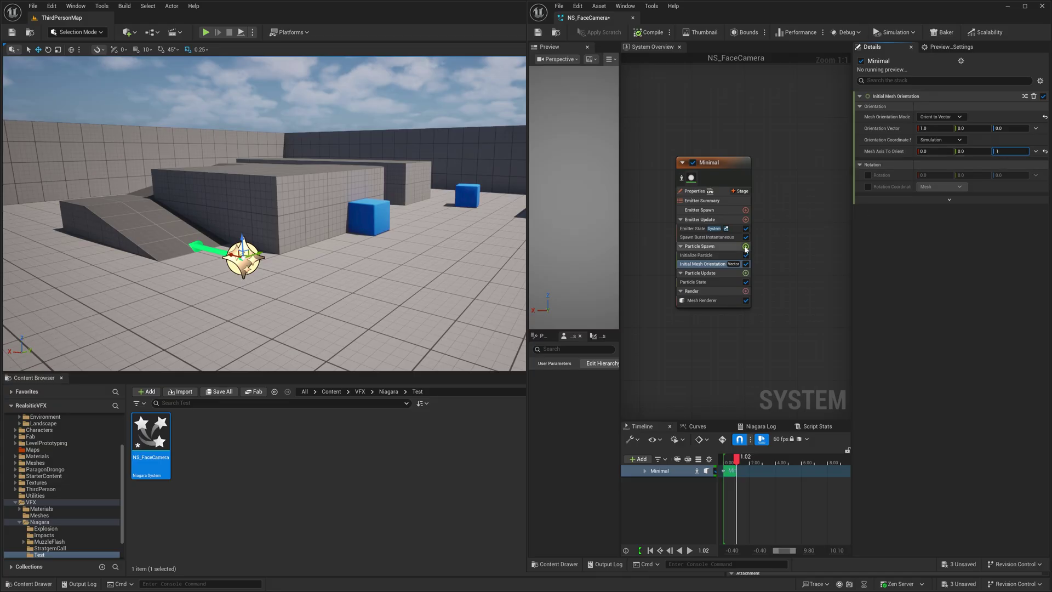
click(795, 242)
right_drag(303, 264, 165, 264)
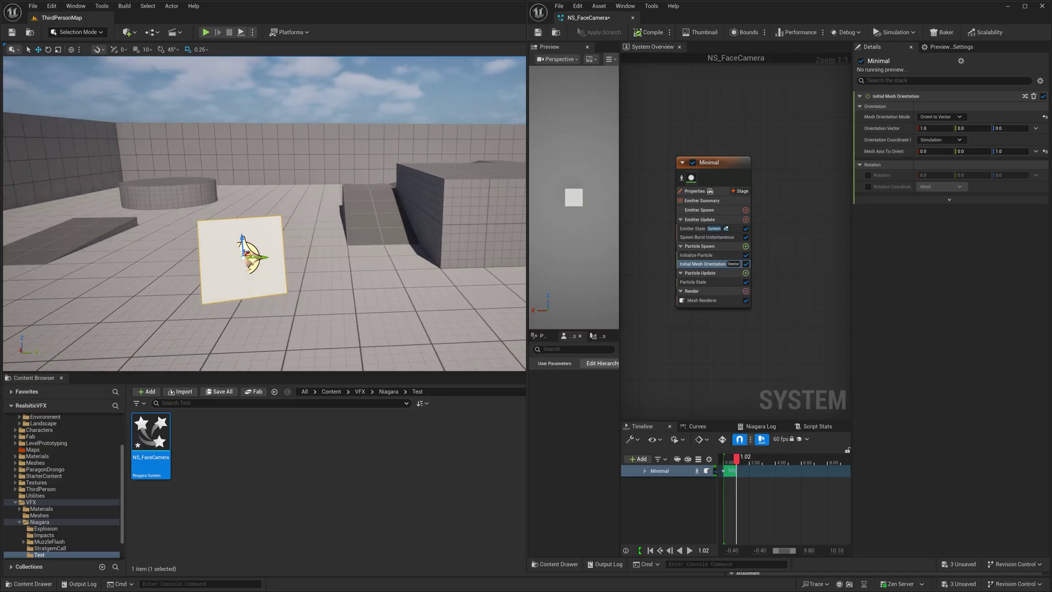
mouse_move(247, 247)
right_down()
mouse_move(352, 238)
mouse_move(165, 246)
mouse_move(263, 214)
mouse_move(263, 148)
mouse_move(263, 246)
mouse_move(263, 123)
mouse_move(263, 263)
mouse_move(263, 180)
right_up()
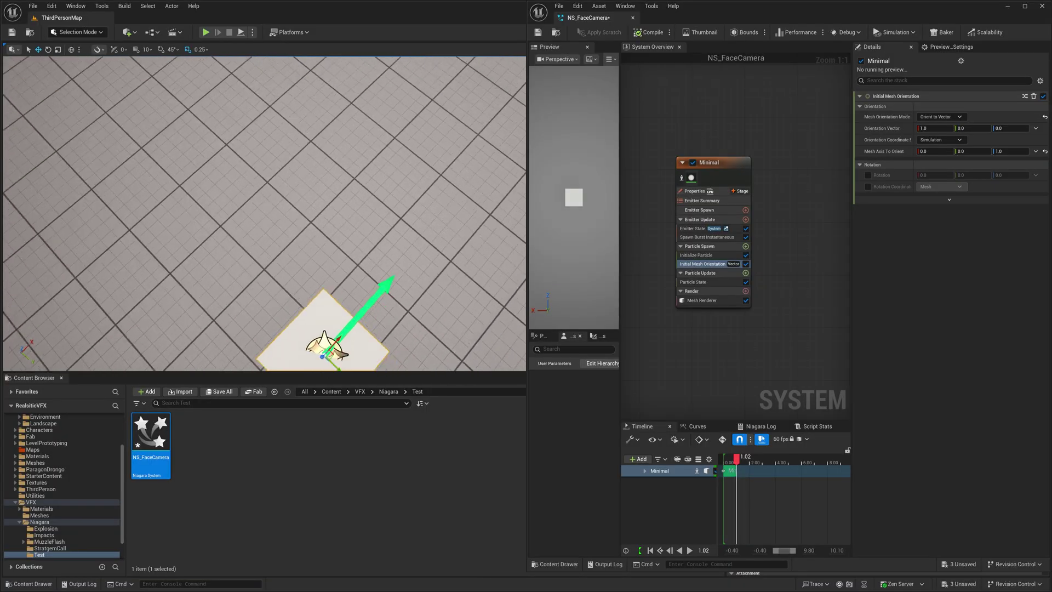
Orbit around the reoriented plane from above, then select the Mesh Renderer in the emitter stack
right_drag(346, 247, 407, 354)
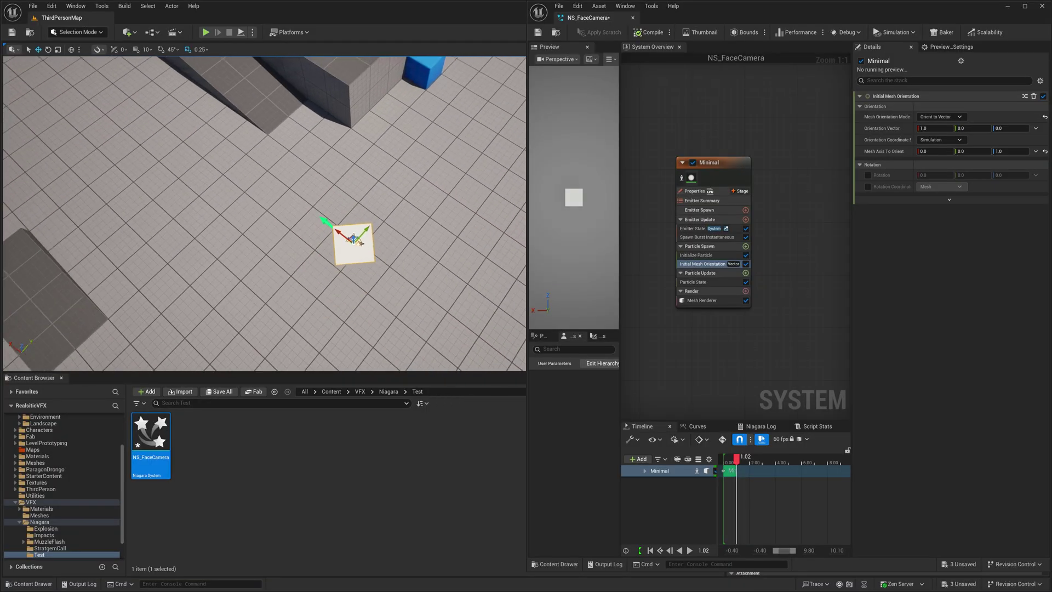
right_drag(407, 315, 509, 136)
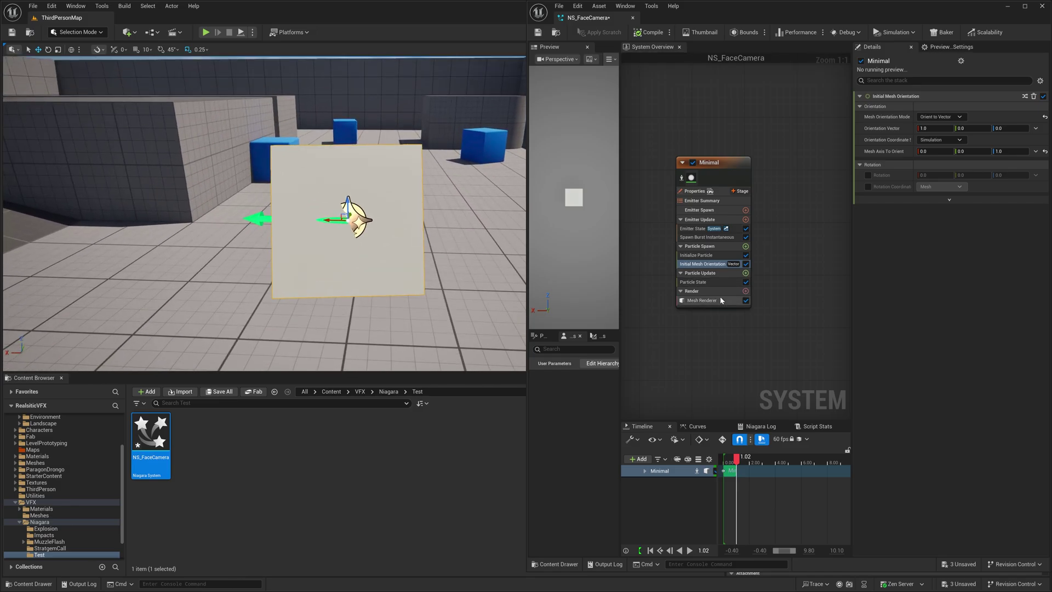
click(701, 300)
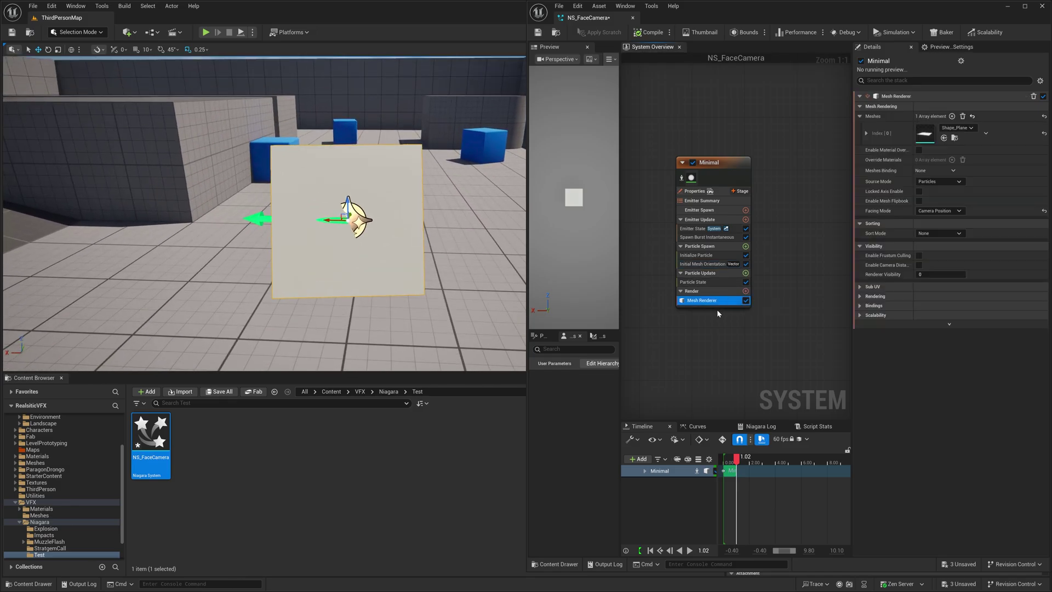
Enable the Mesh Renderer's Locked Axis (0,0,1) and orbit from several angles to verify camera facing
click(918, 190)
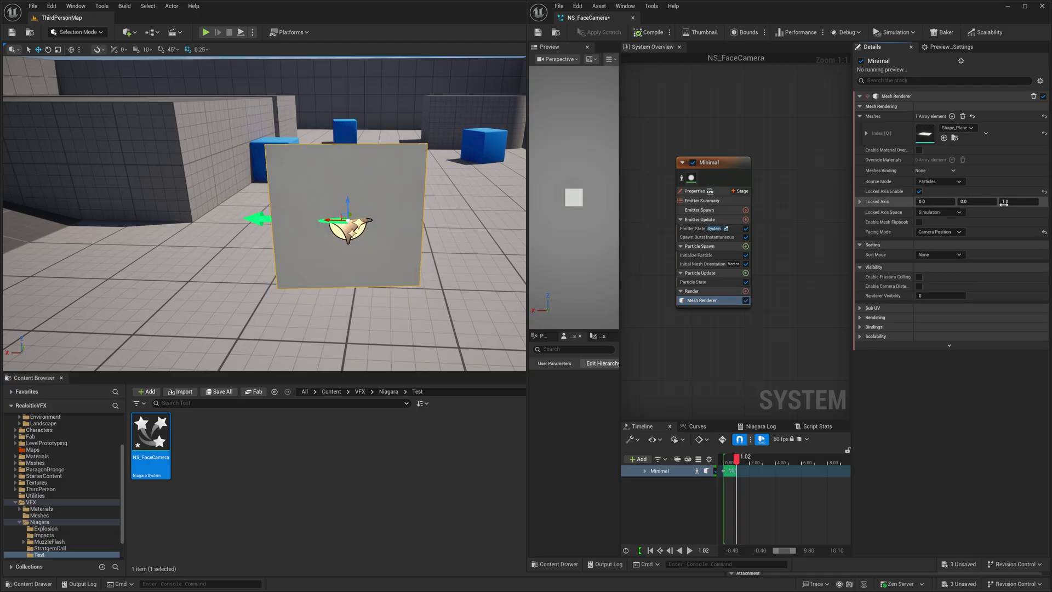
right_drag(483, 179, 330, 206)
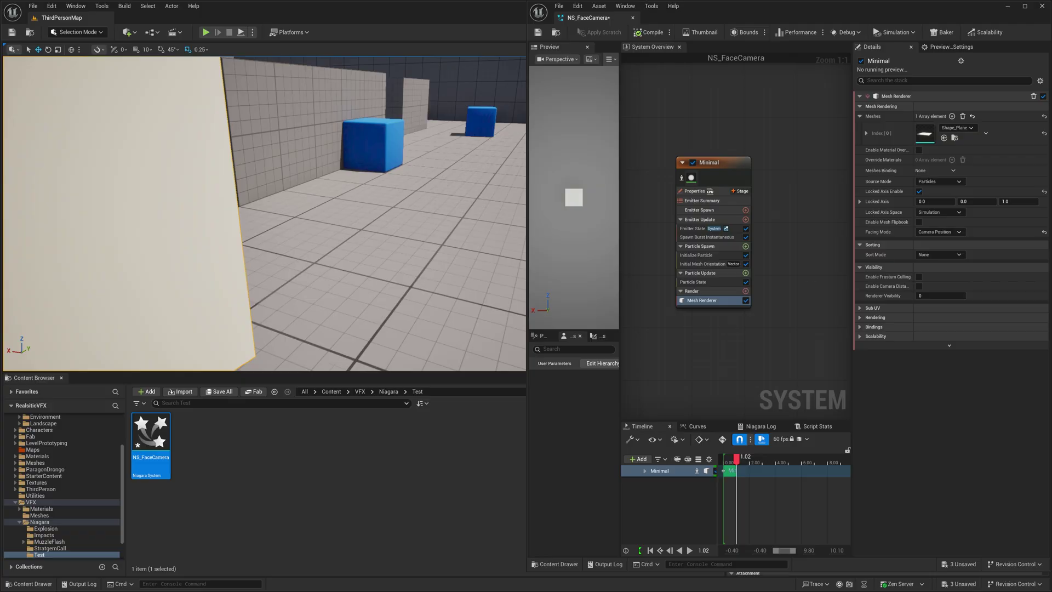
right_drag(248, 214, 345, 206)
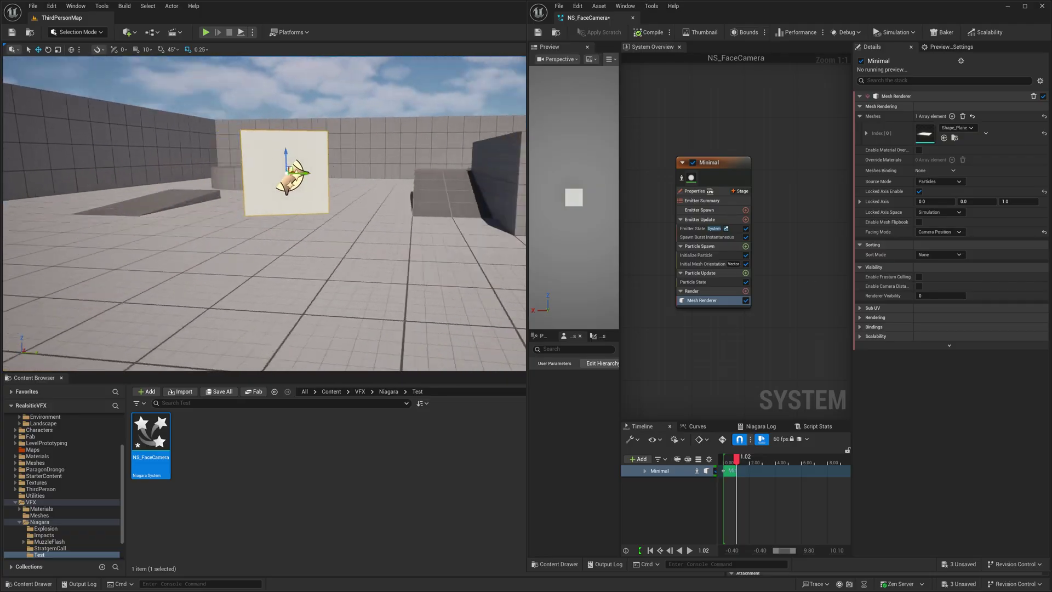
right_drag(263, 205, 263, 287)
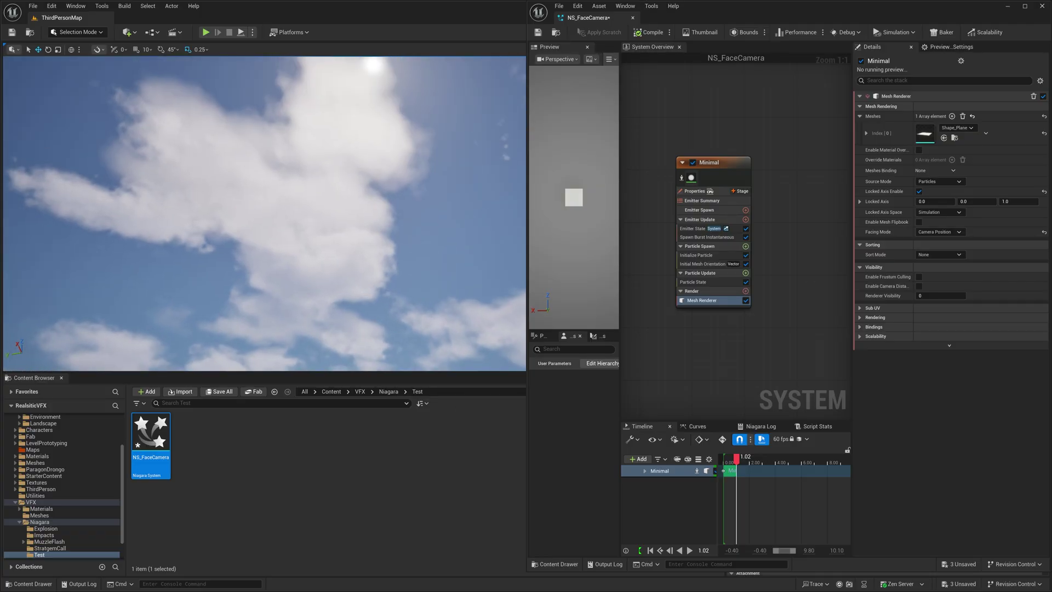
right_drag(263, 206, 313, 247)
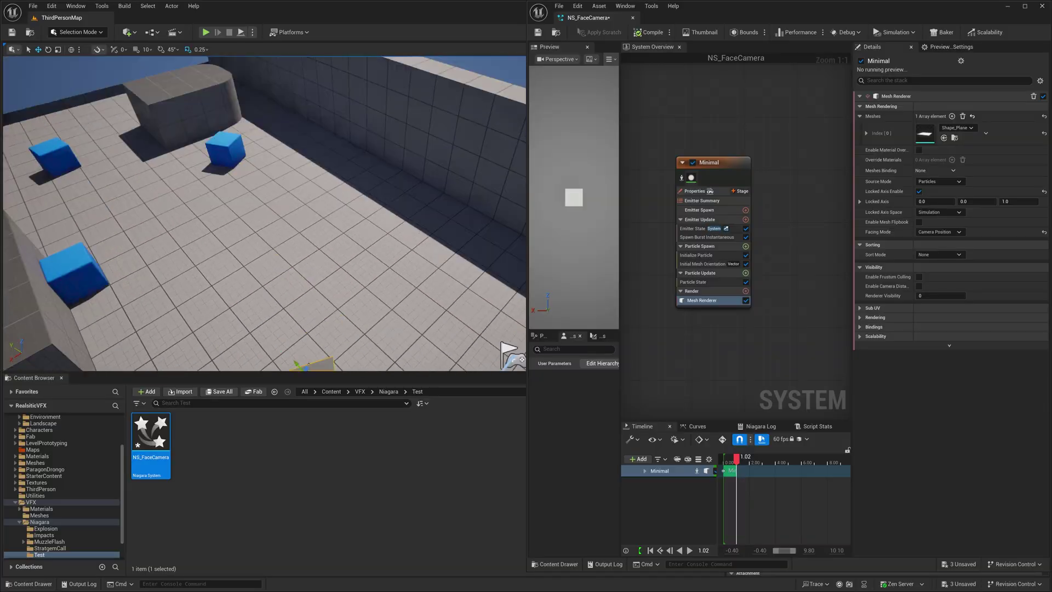
right_drag(263, 215, 346, 198)
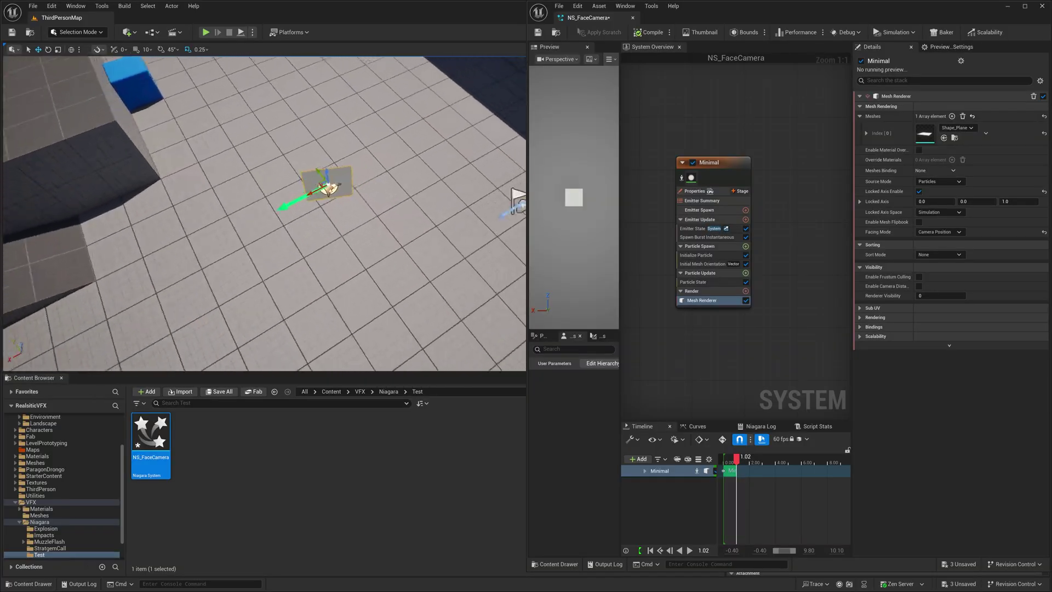
right_drag(263, 206, 329, 246)
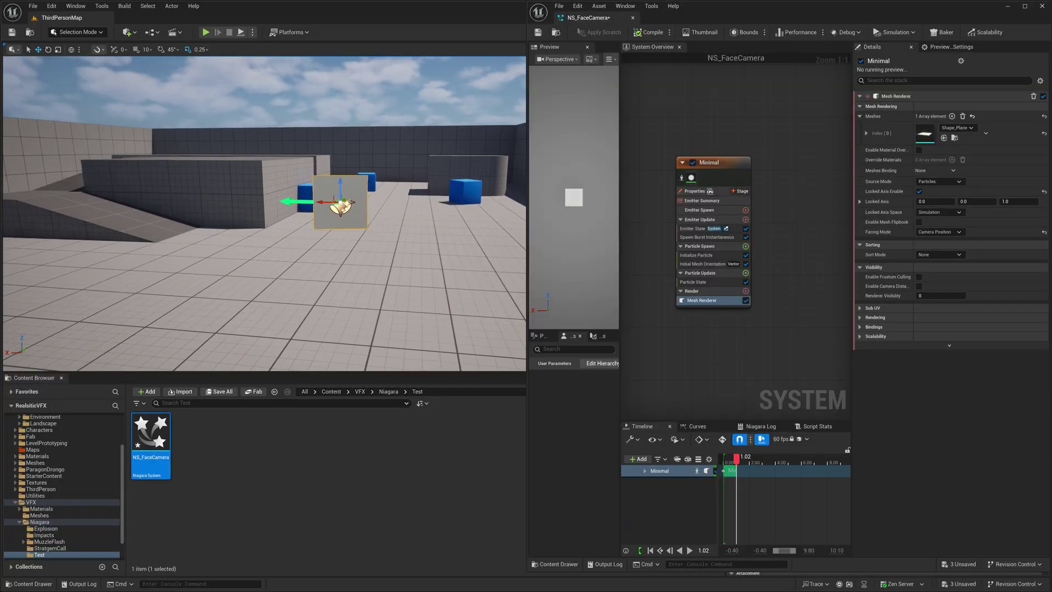
right_drag(263, 206, 213, 272)
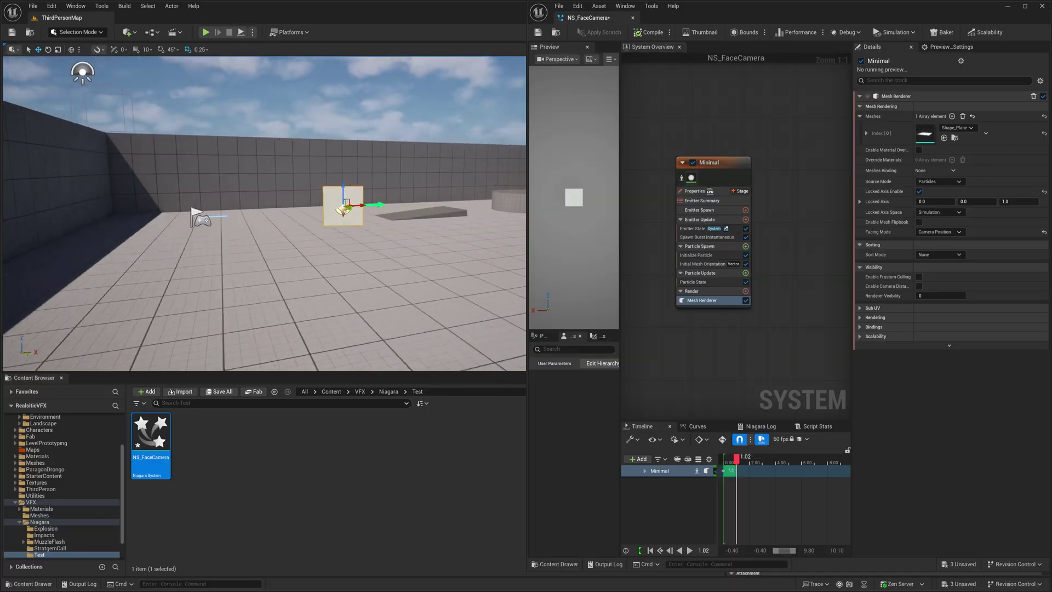
right_drag(263, 214, 329, 197)
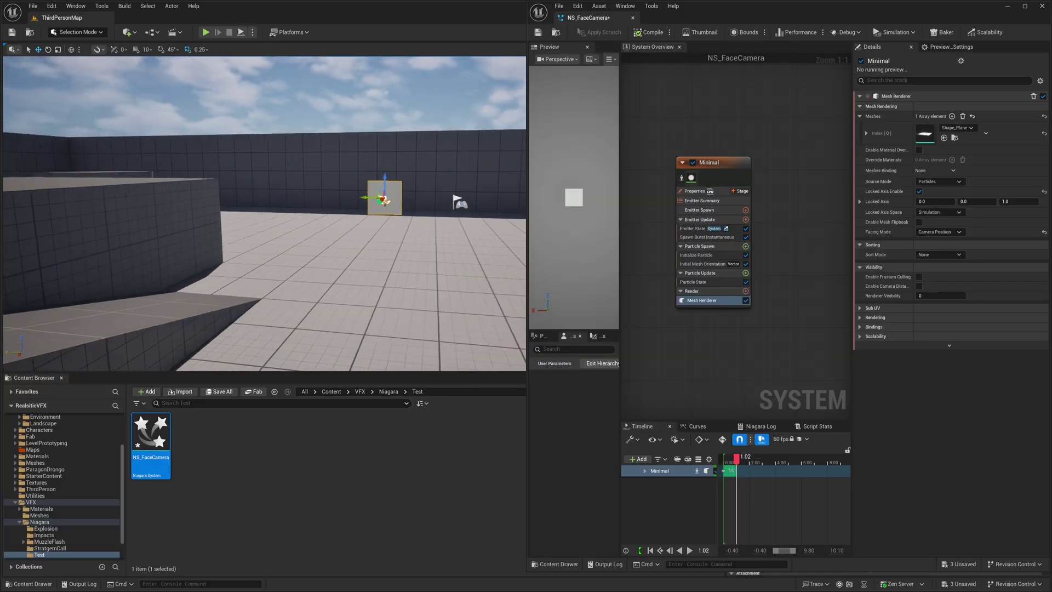